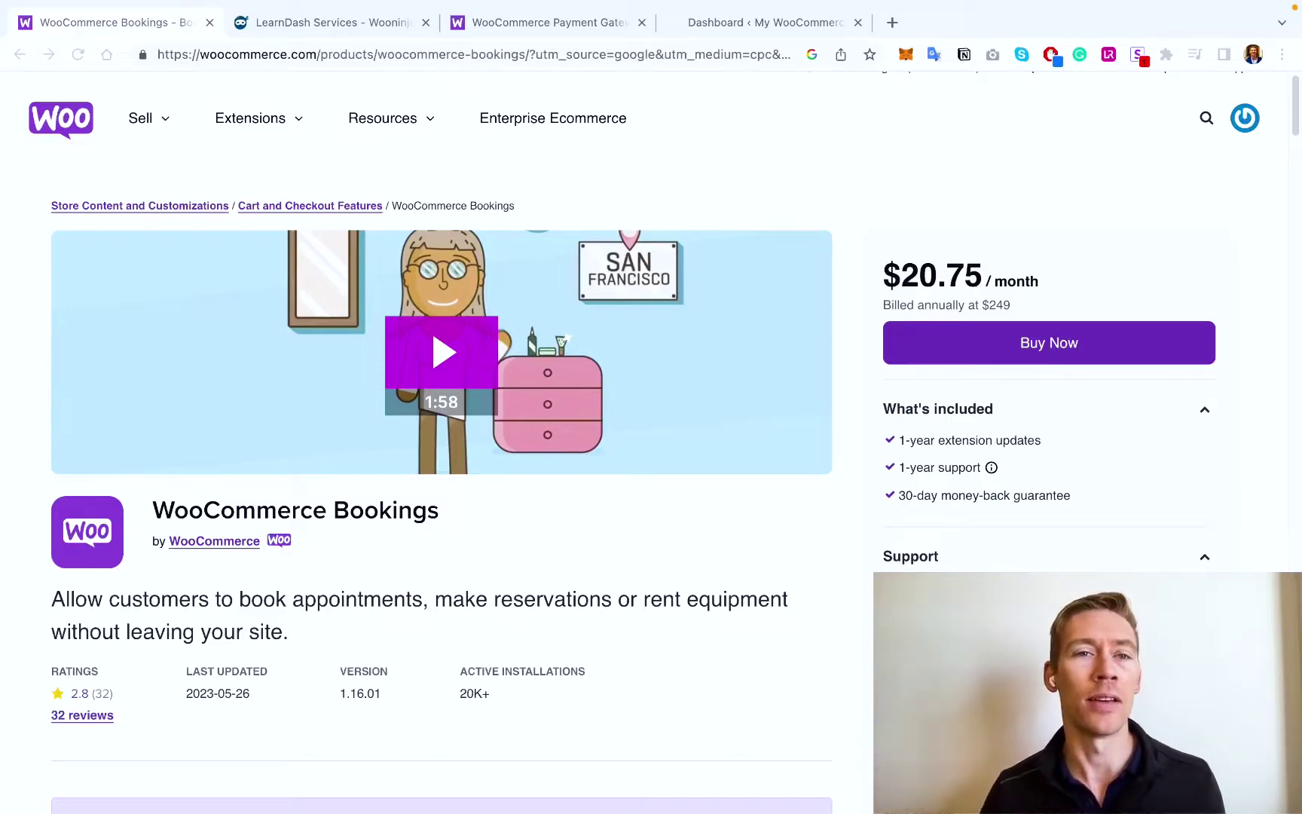
Look through the WooNinjas LearnDash services page and the WooCommerce Bookings extension page
click(314, 23)
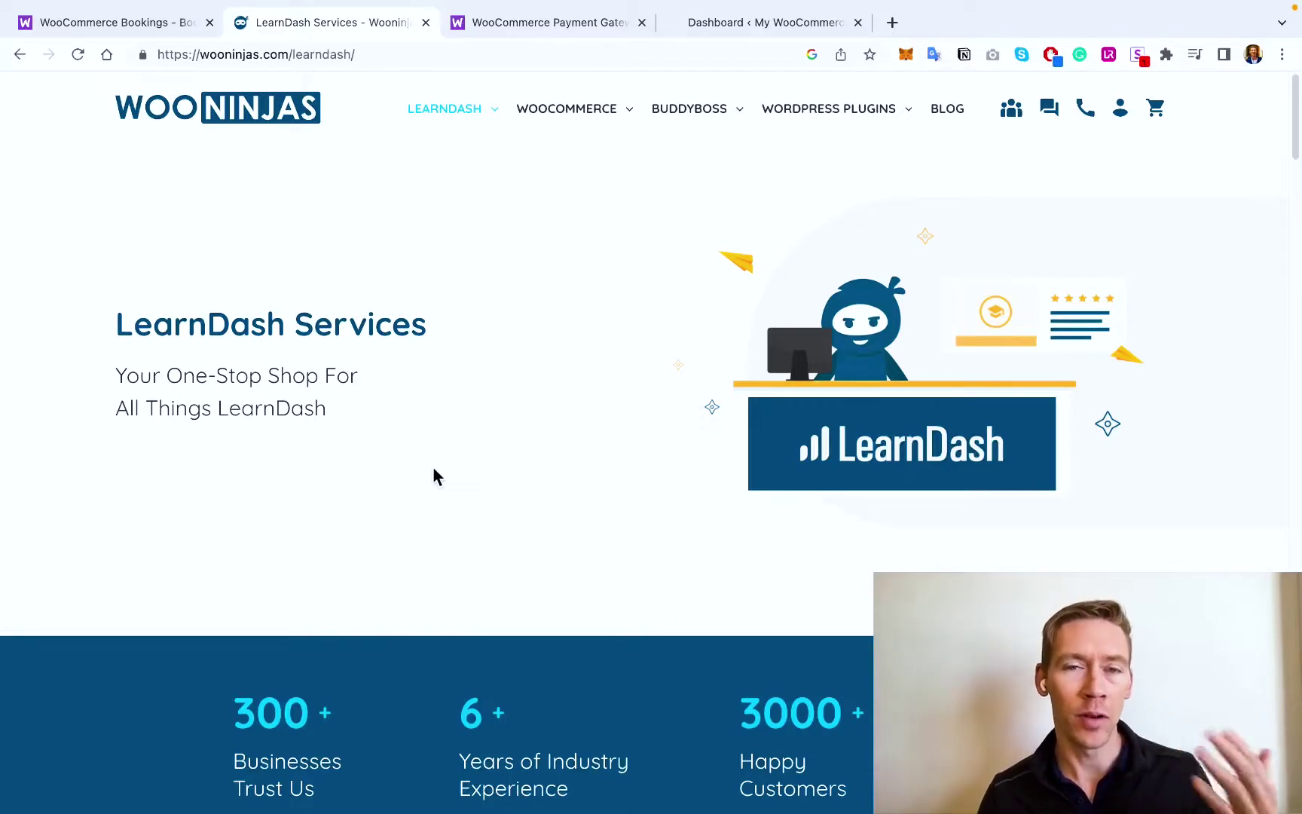
scroll(431, 473, down, 10)
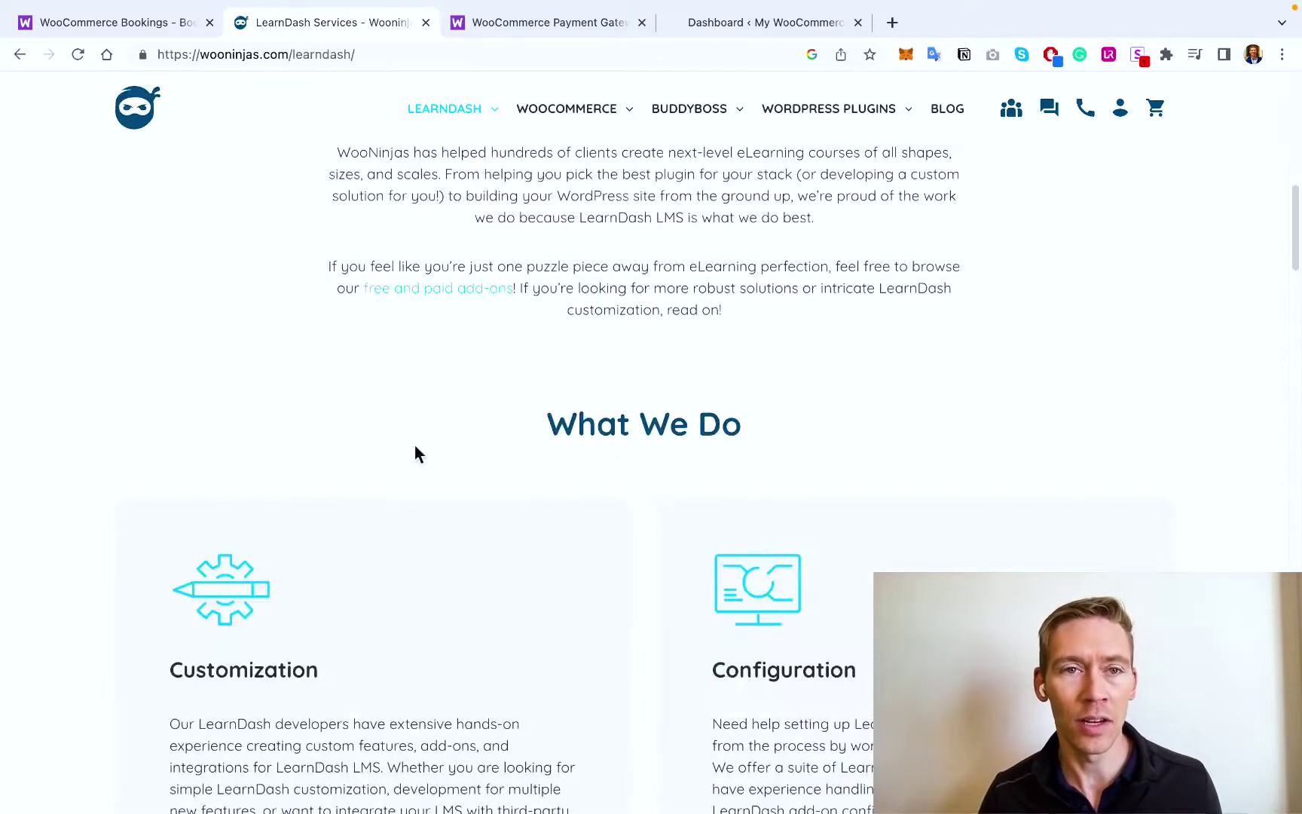
scroll(421, 220, down, 20)
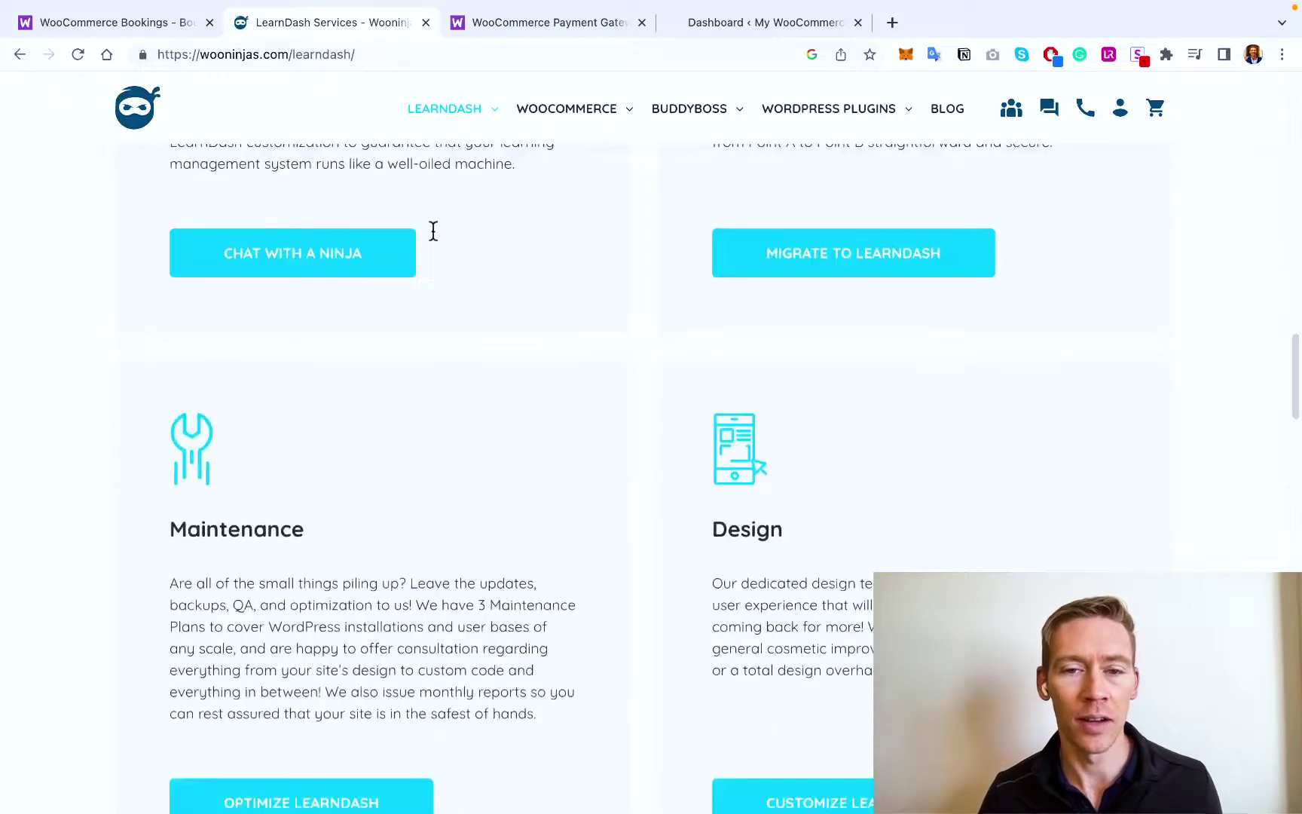
scroll(444, 251, down, 1)
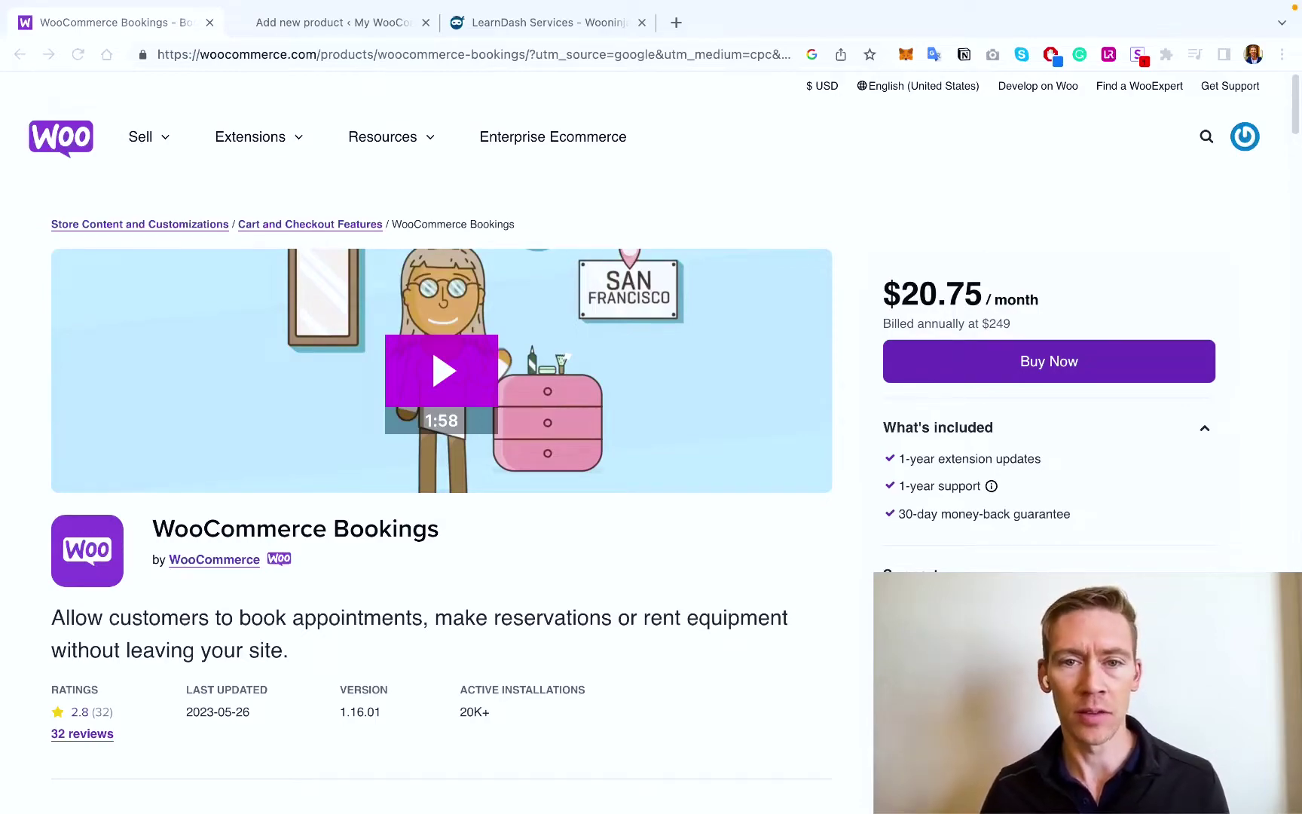
scroll(441, 453, down, 4)
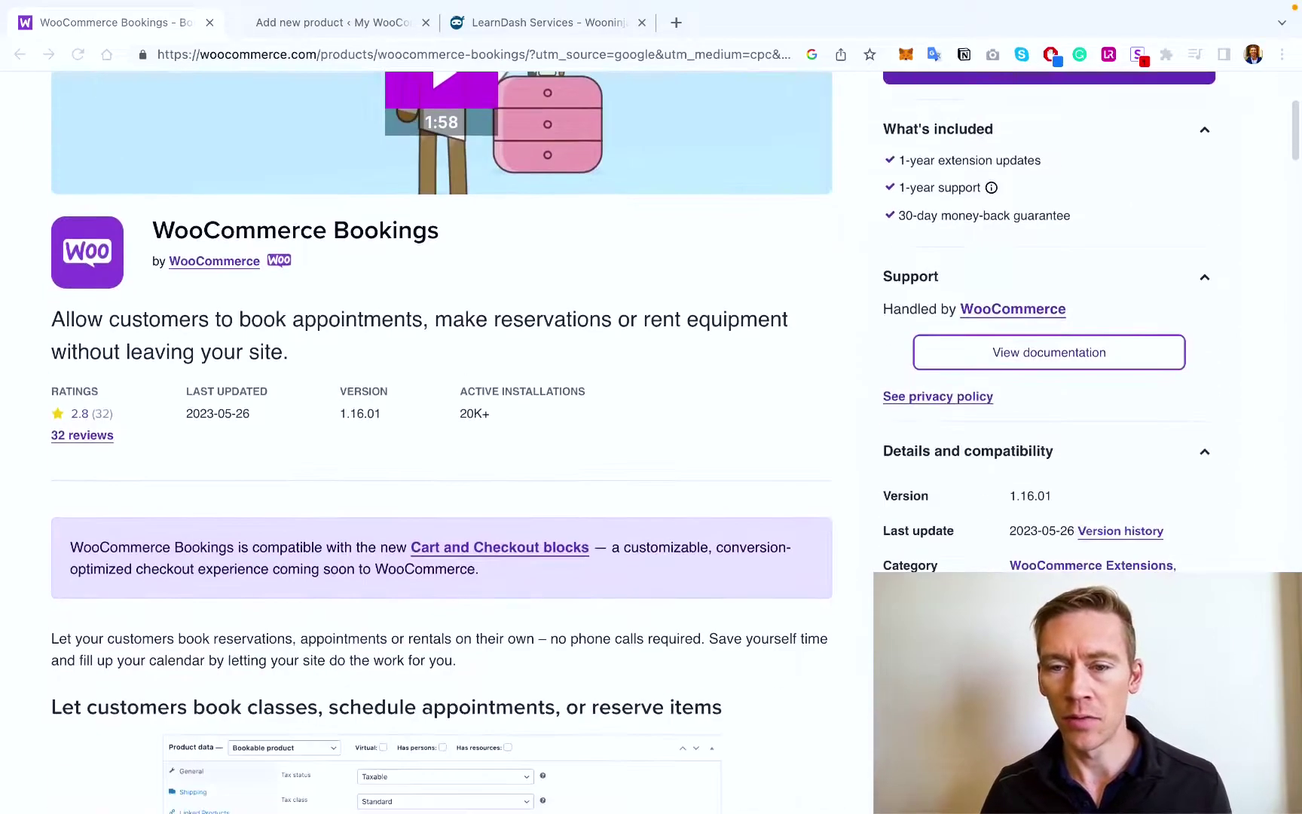
scroll(442, 453, down, 10)
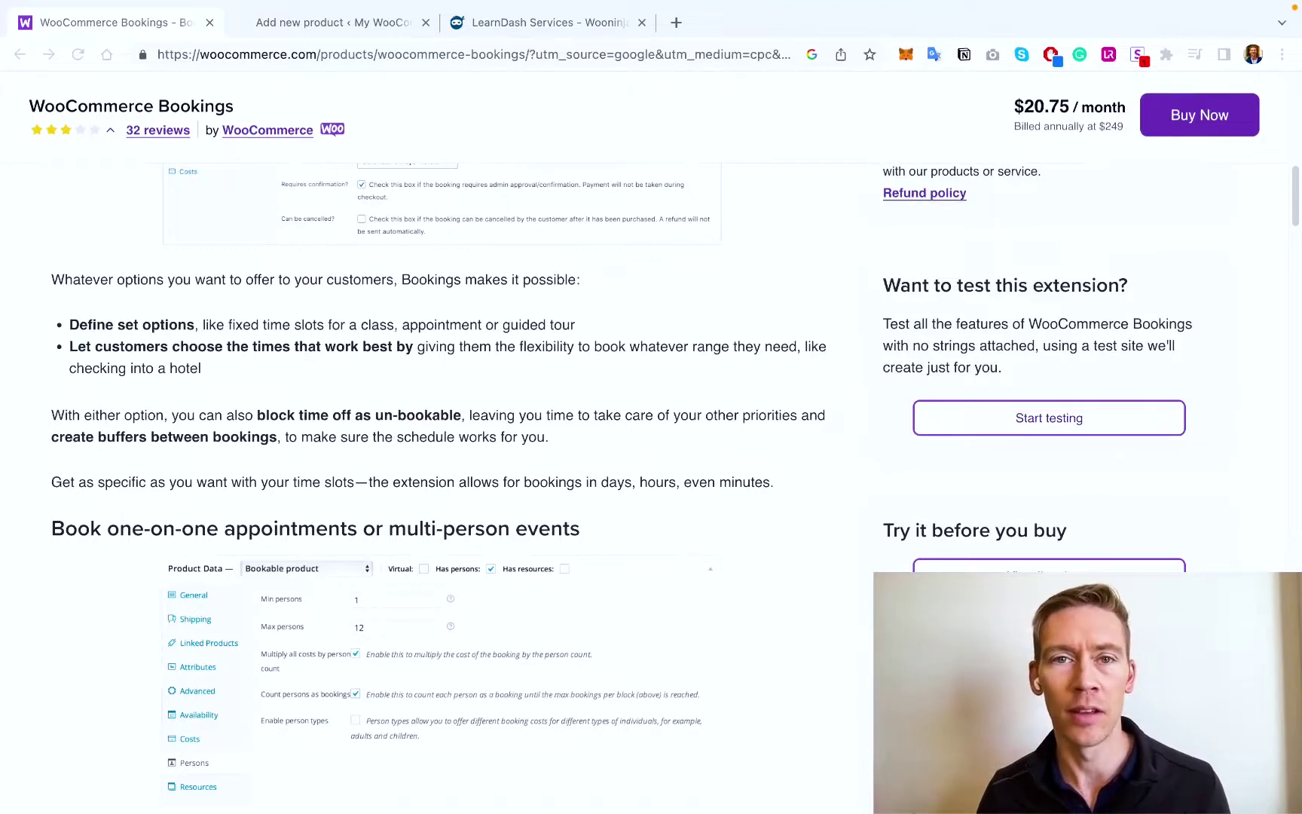
Start a new product in the WooCommerce demo store and set its product type to Bookable product
click(361, 25)
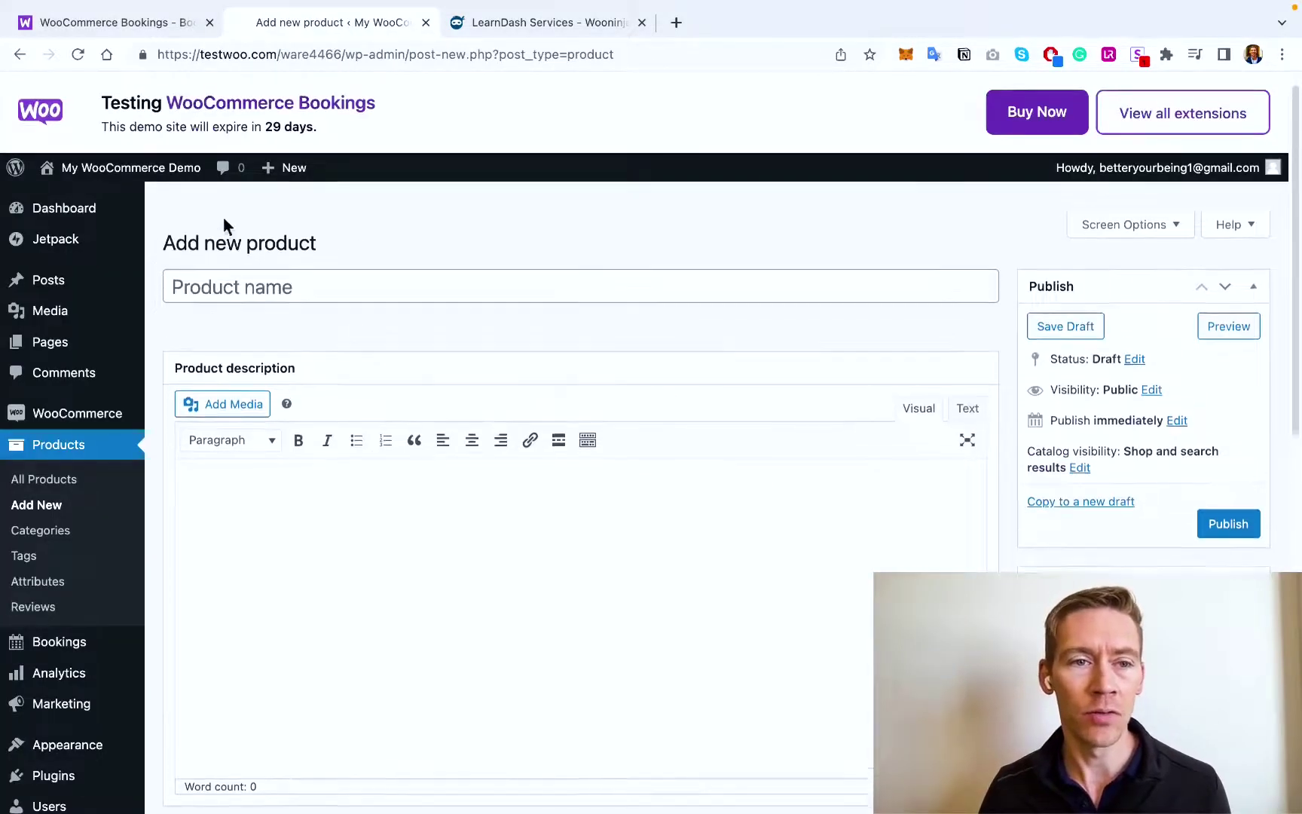
click(73, 448)
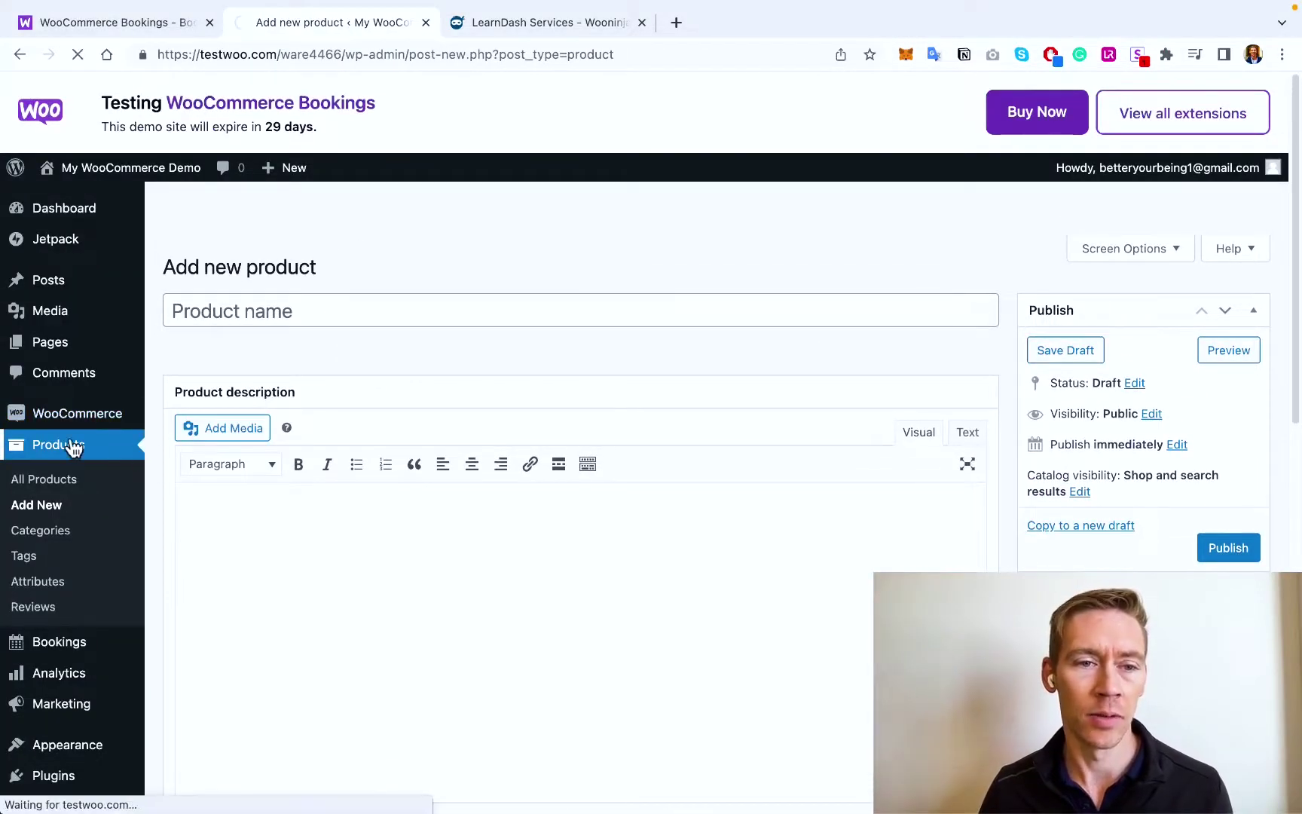
click(286, 270)
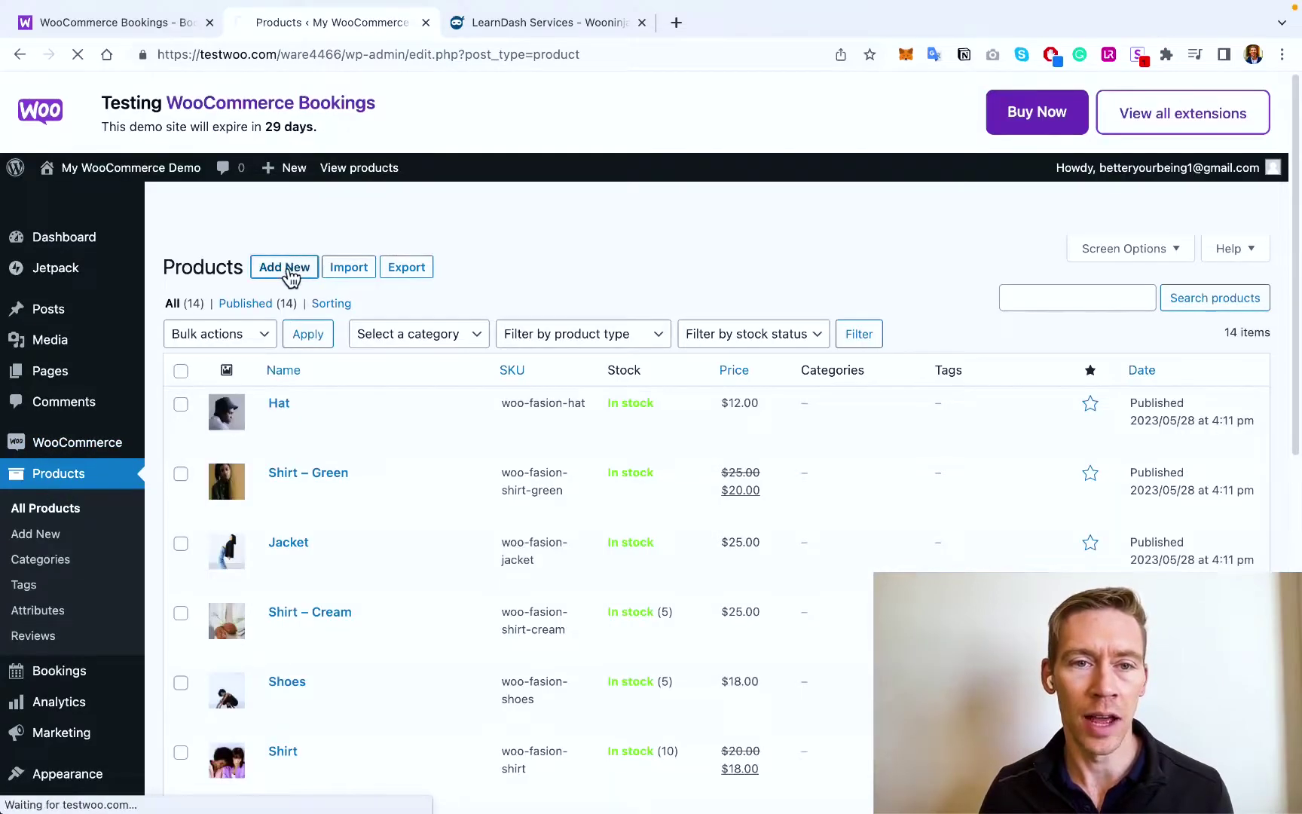
scroll(377, 372, down, 5)
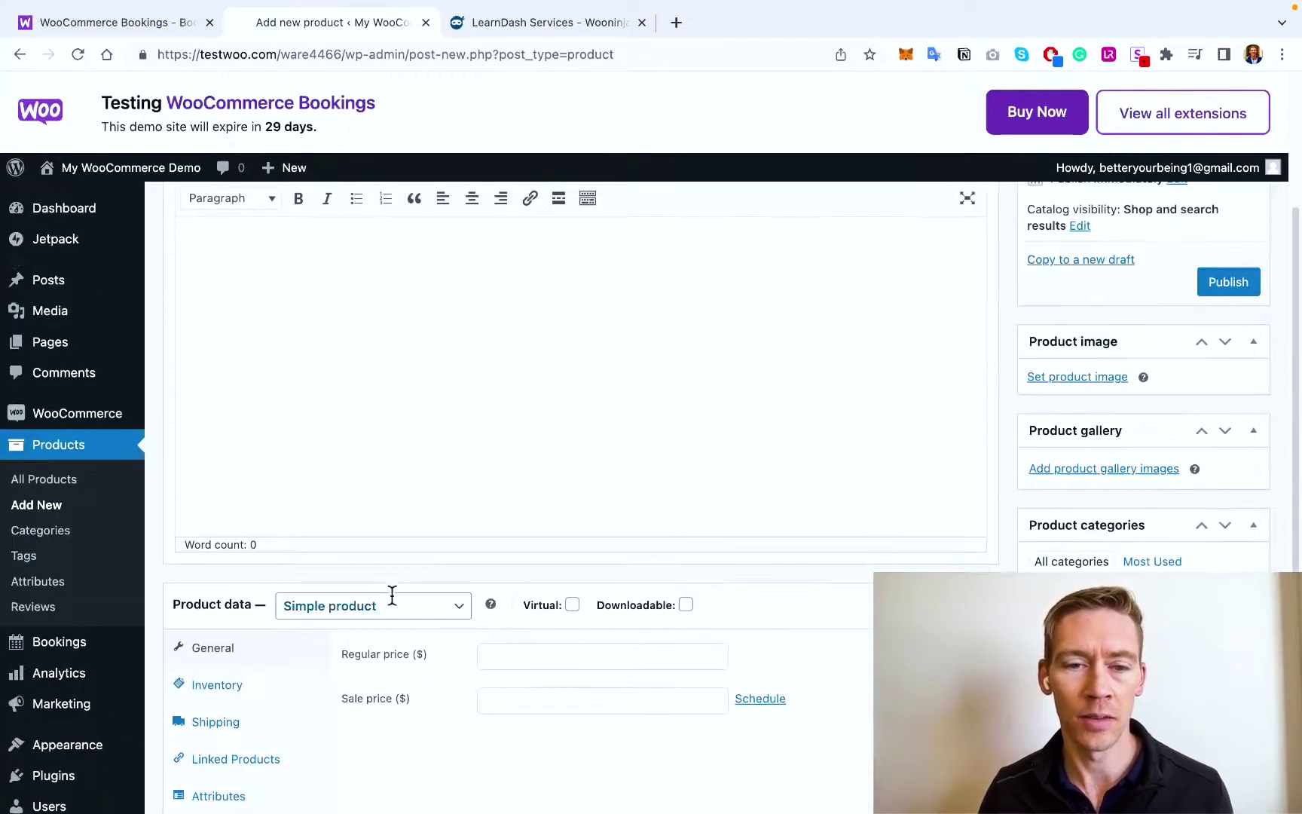
click(403, 615)
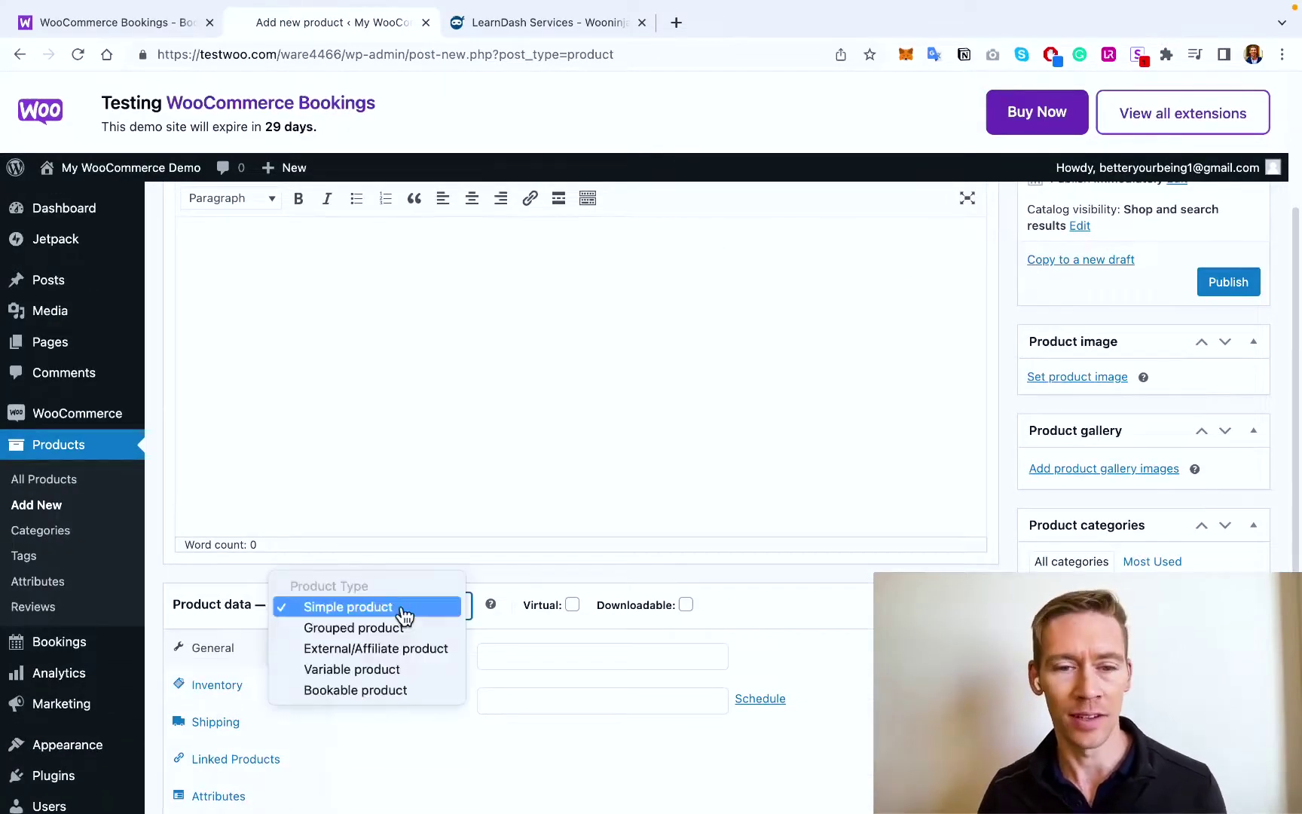
click(407, 690)
Name the product "1 on 1 Yoga class"
scroll(457, 524, up, 5)
click(346, 315)
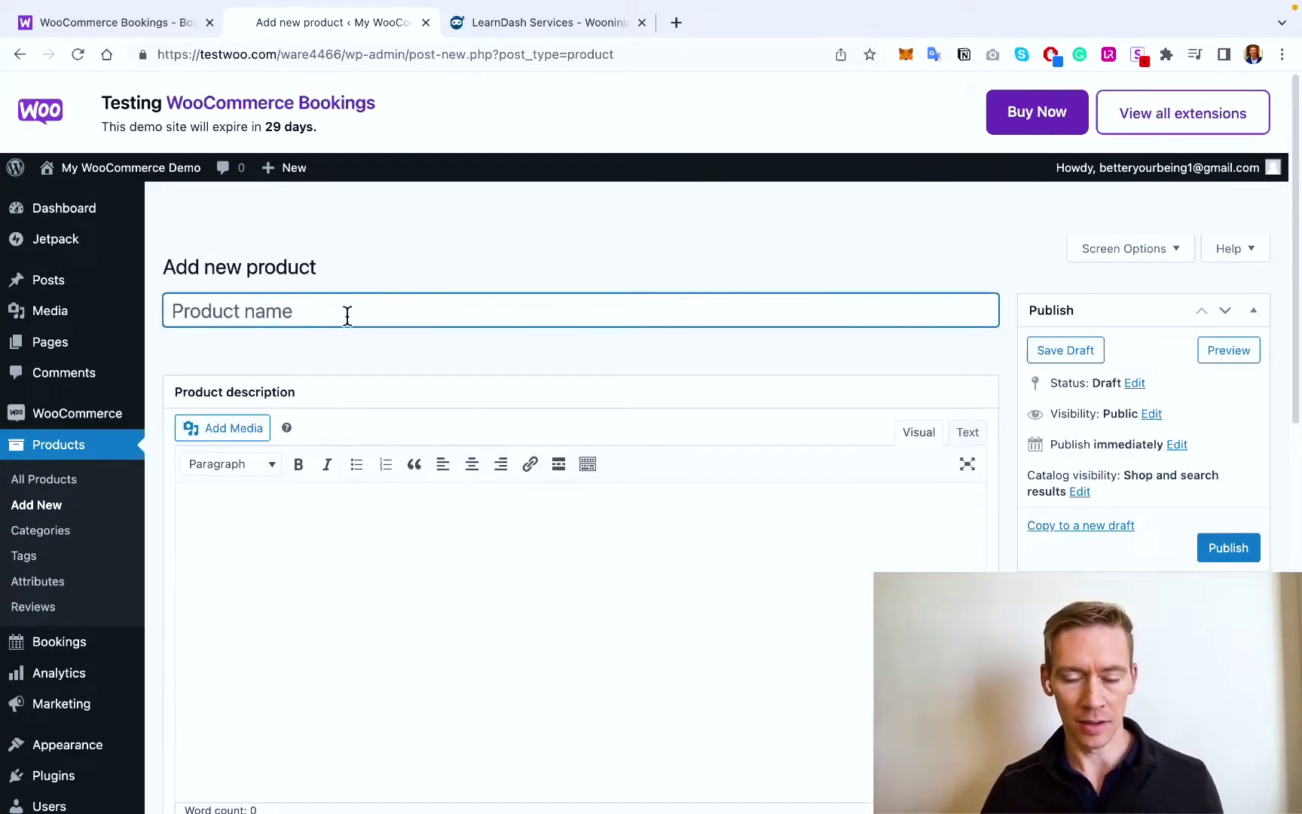
text(1 on 1 Yoga cals)
key(BackSpace)
key(BackSpace)
key(BackSpace)
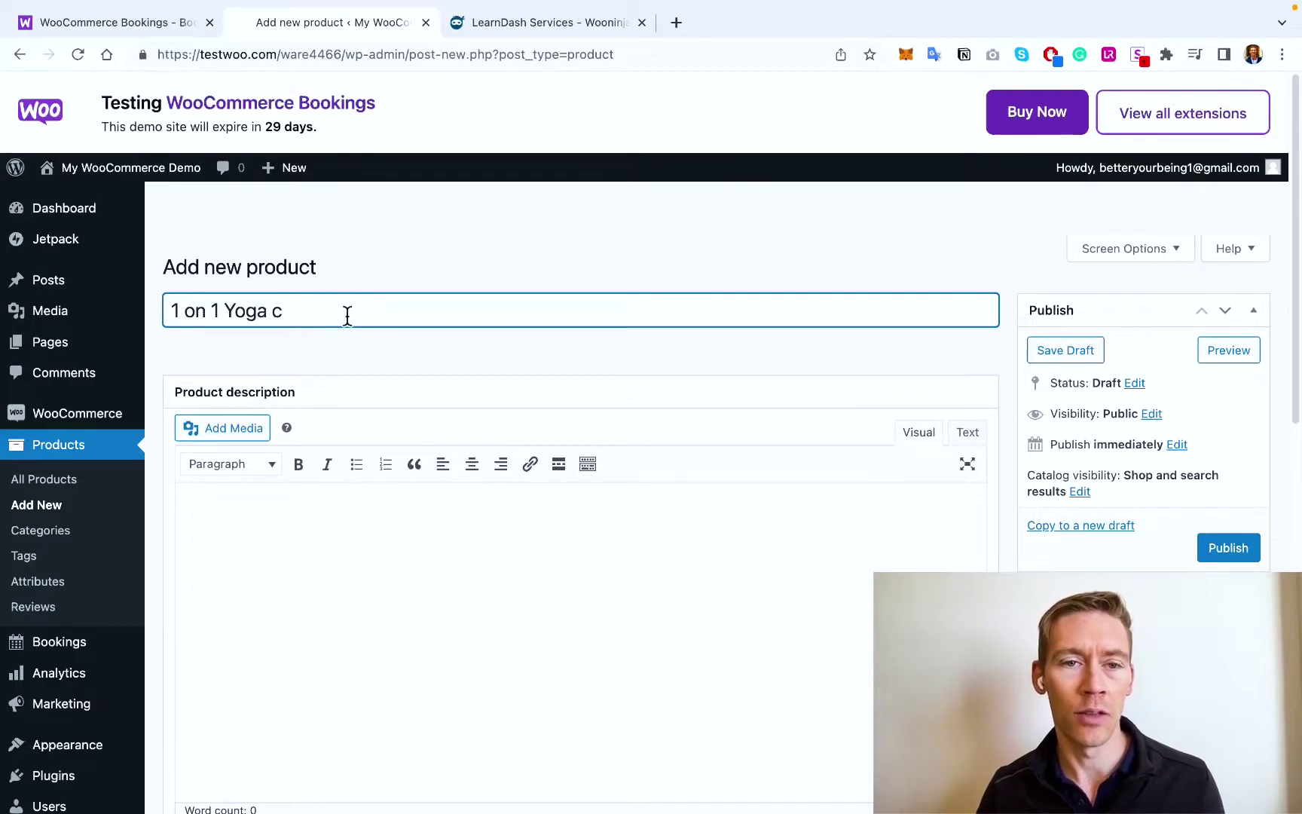
text(lass)
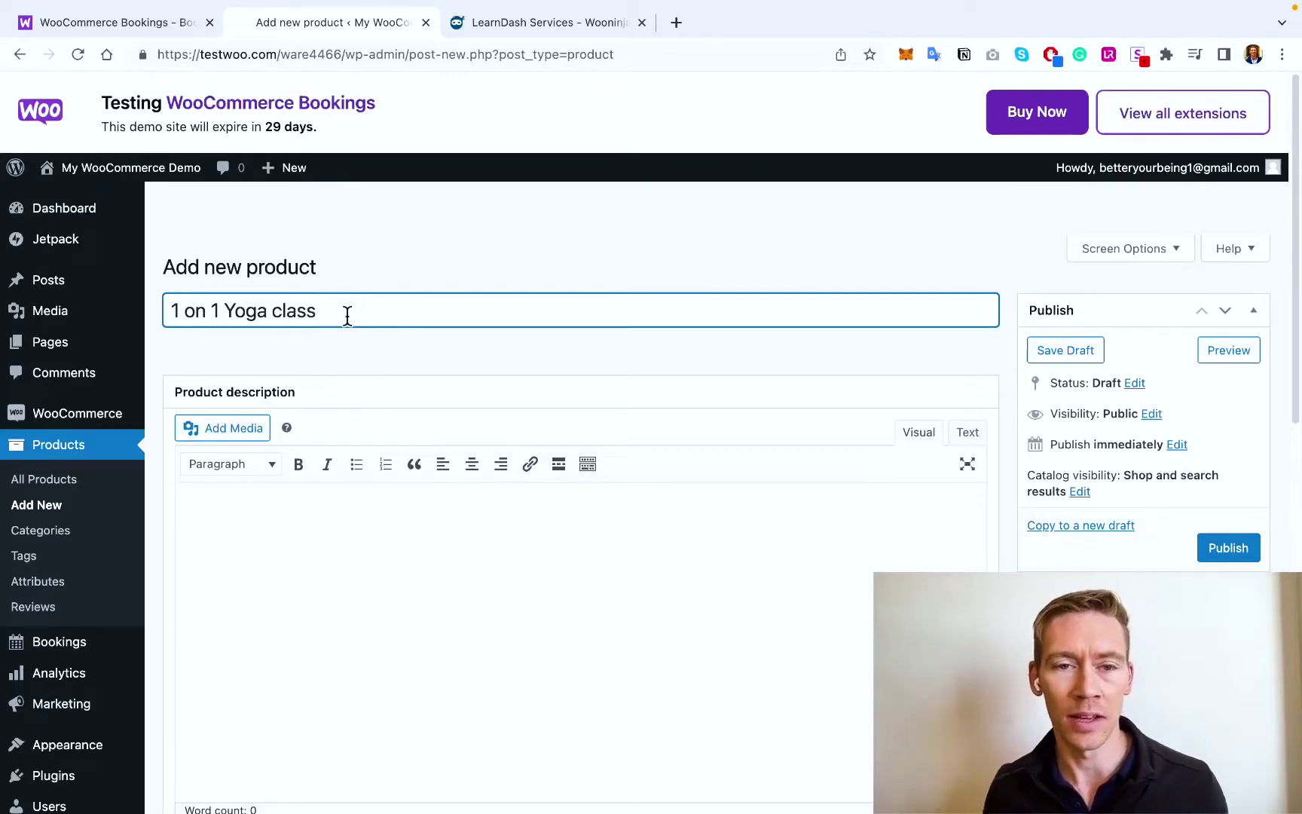
click(311, 546)
scroll(286, 520, down, 2)
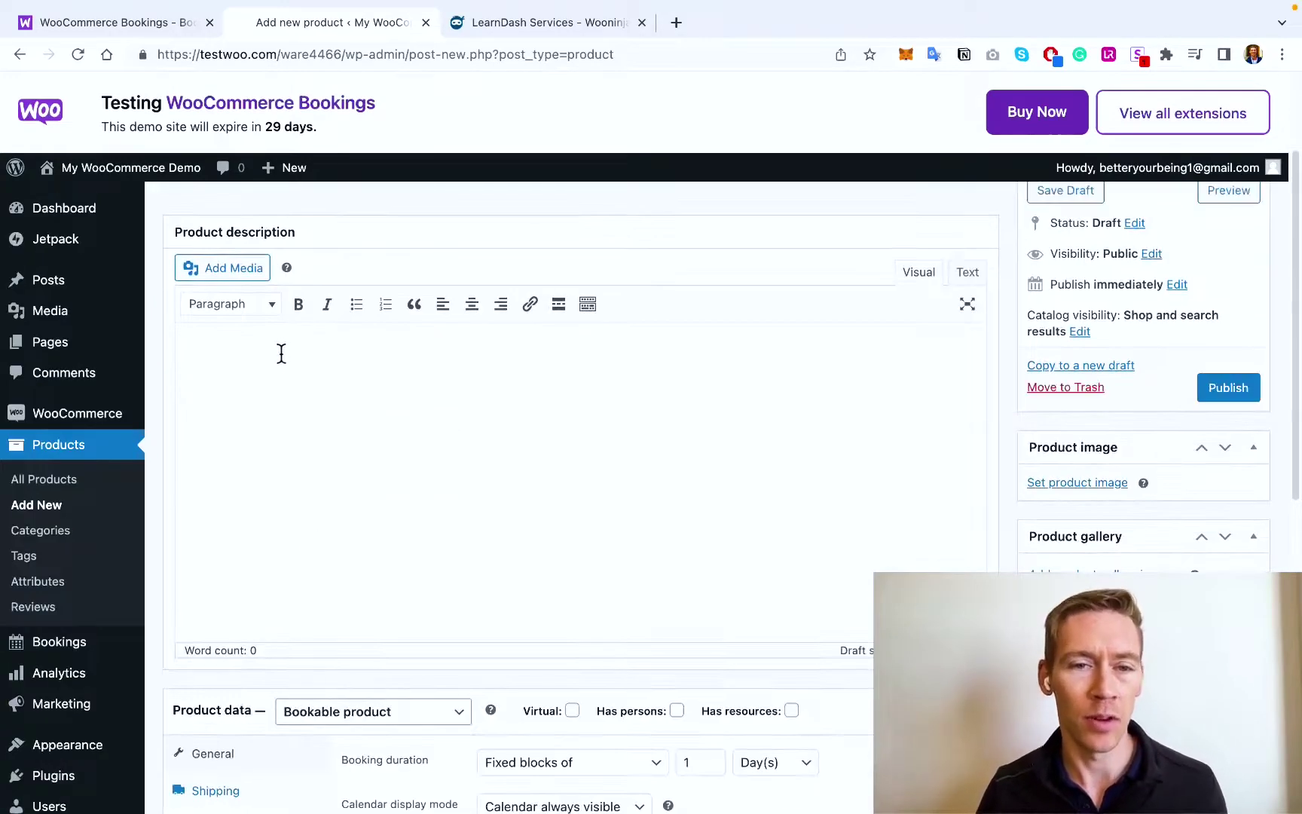
text(asdfcasfs)
drag(269, 347, 169, 343)
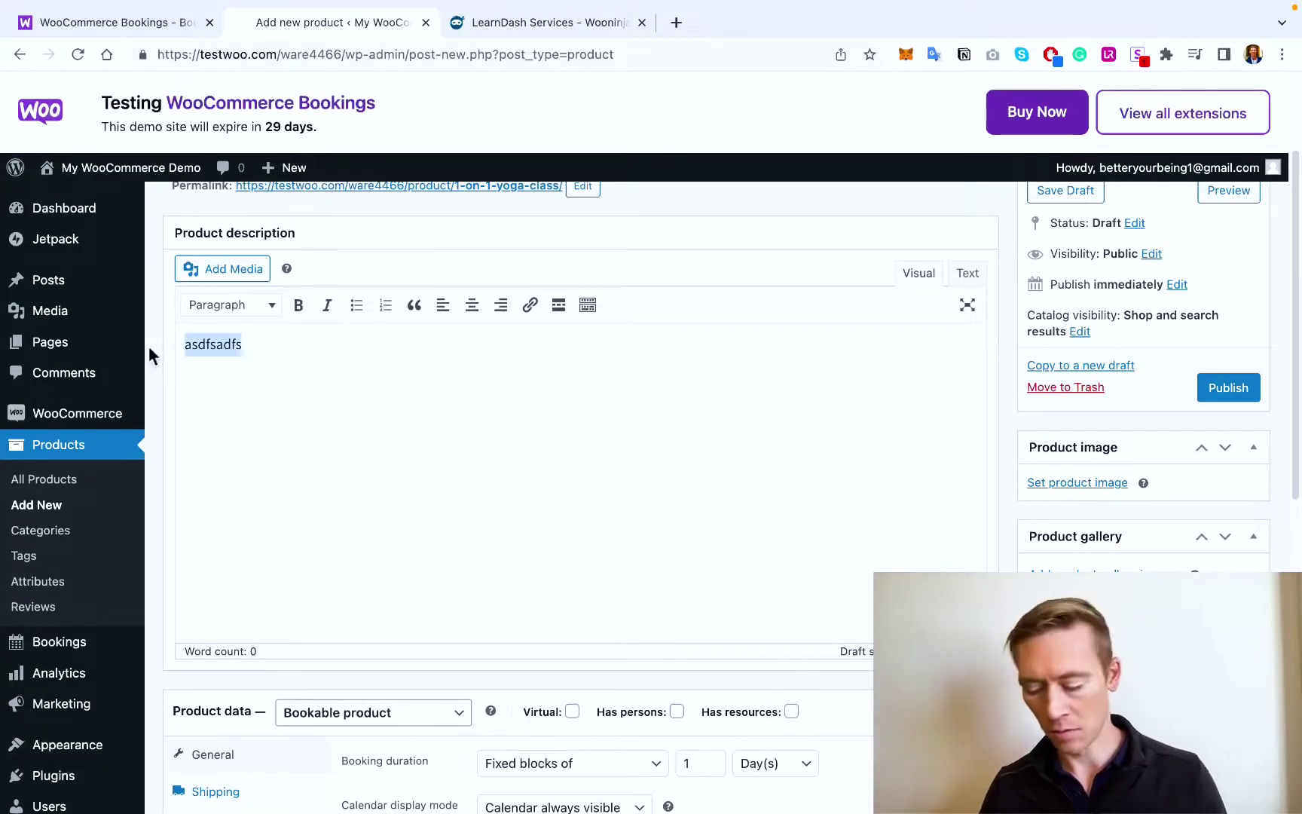
key(BackSpace)
Set the booking duration to fixed blocks of 1 hour and keep the calendar always visible
scroll(297, 407, down, 4)
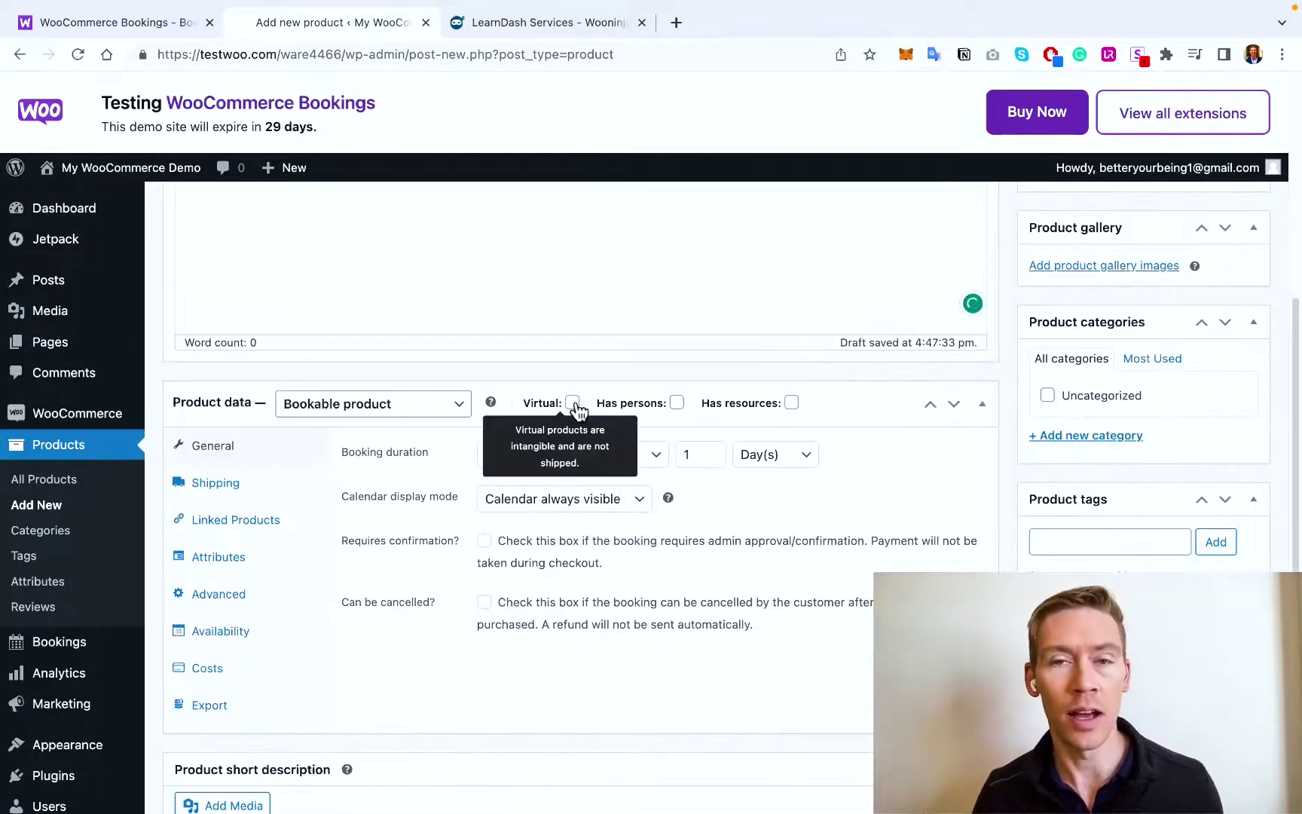
click(677, 404)
click(676, 404)
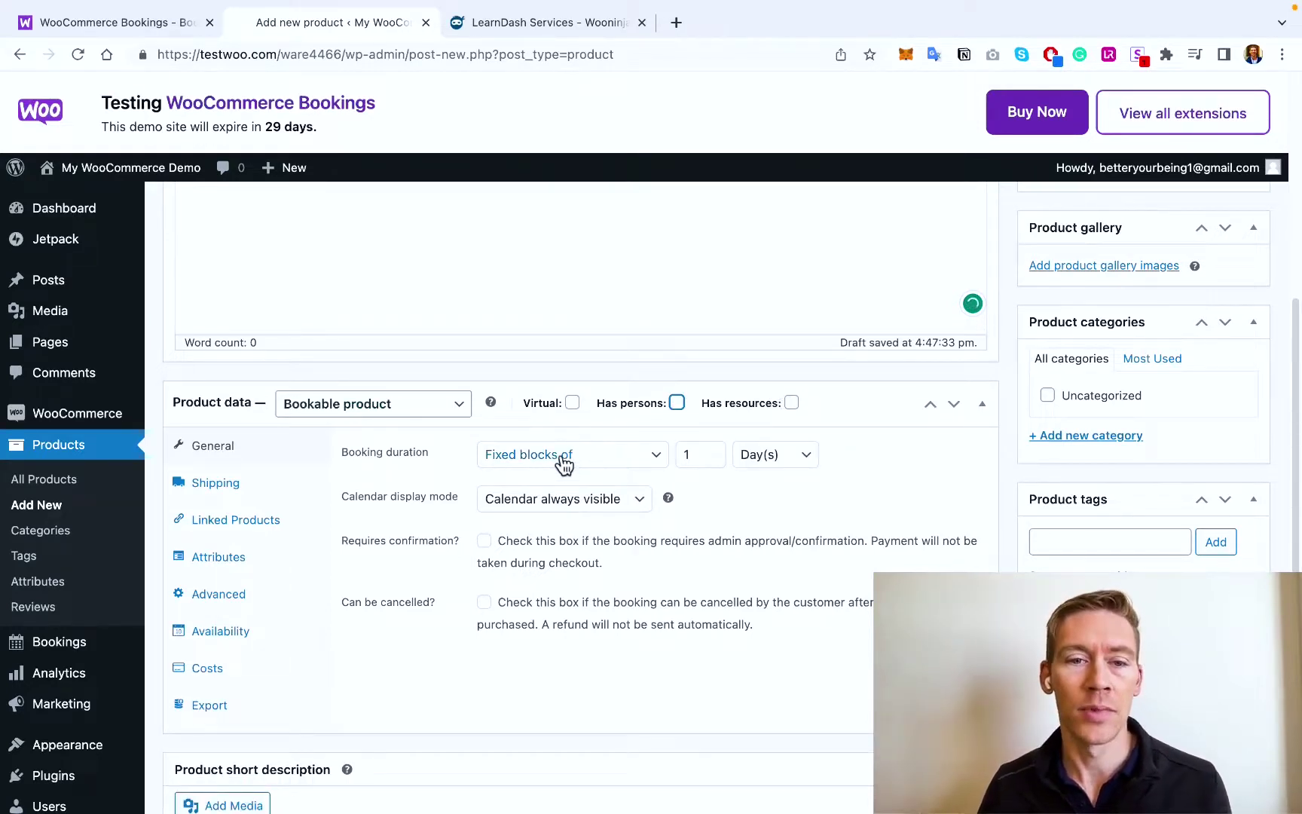
click(617, 456)
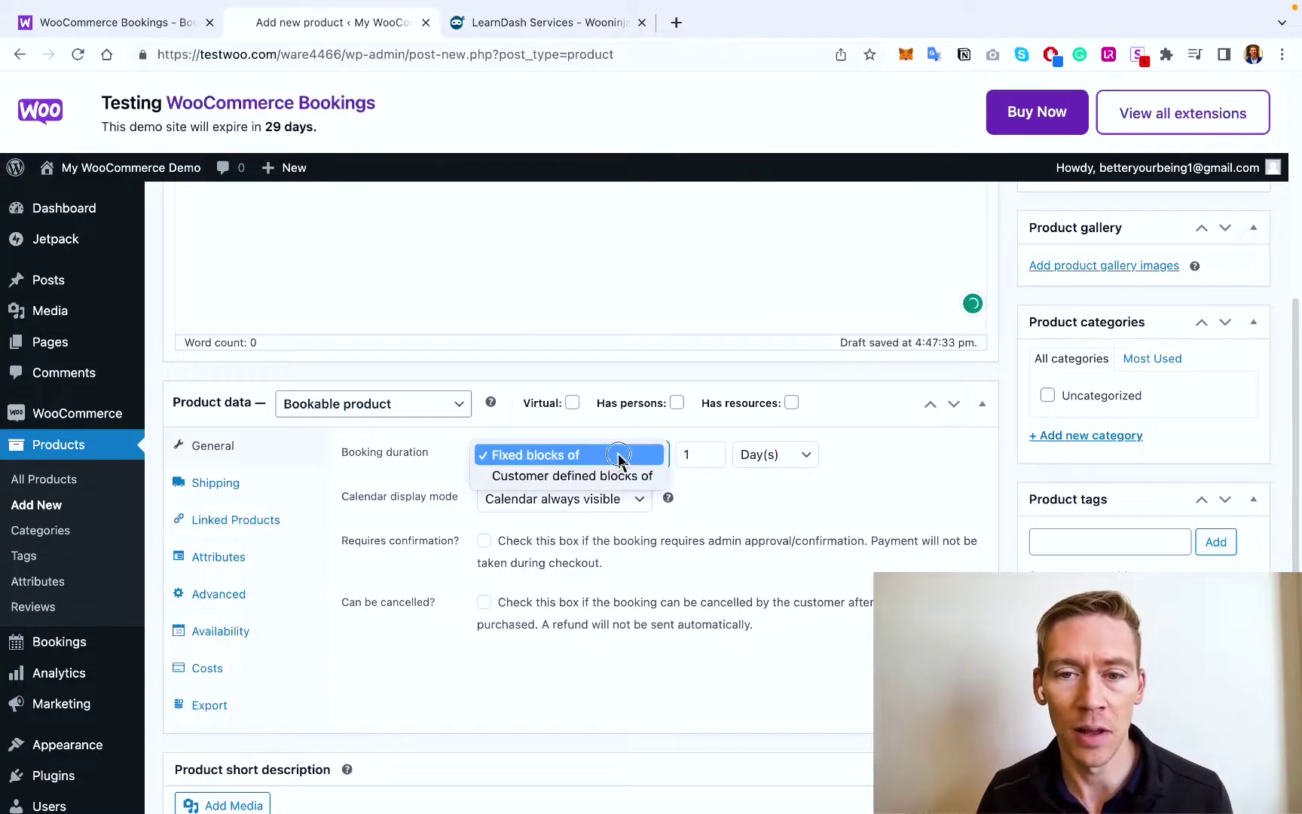
click(618, 456)
click(845, 467)
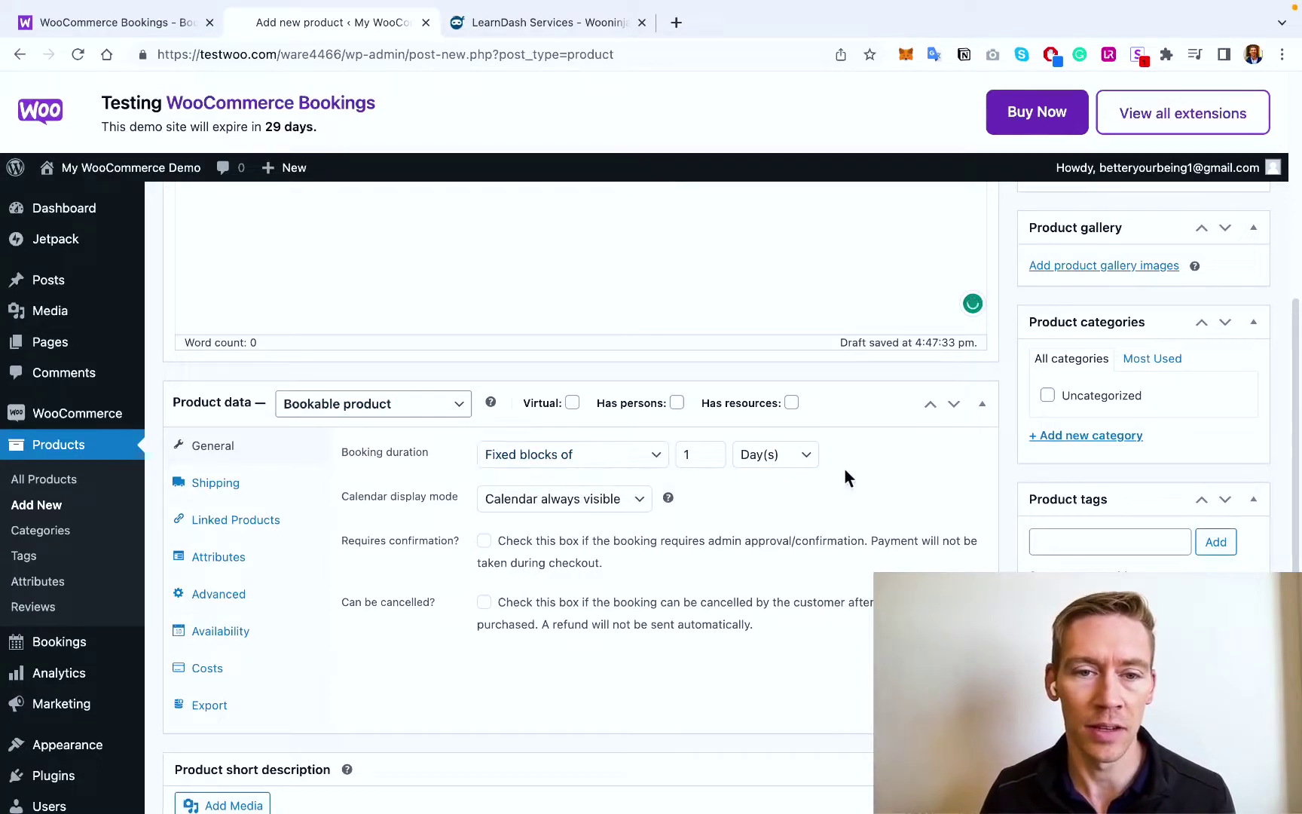
click(776, 467)
click(769, 478)
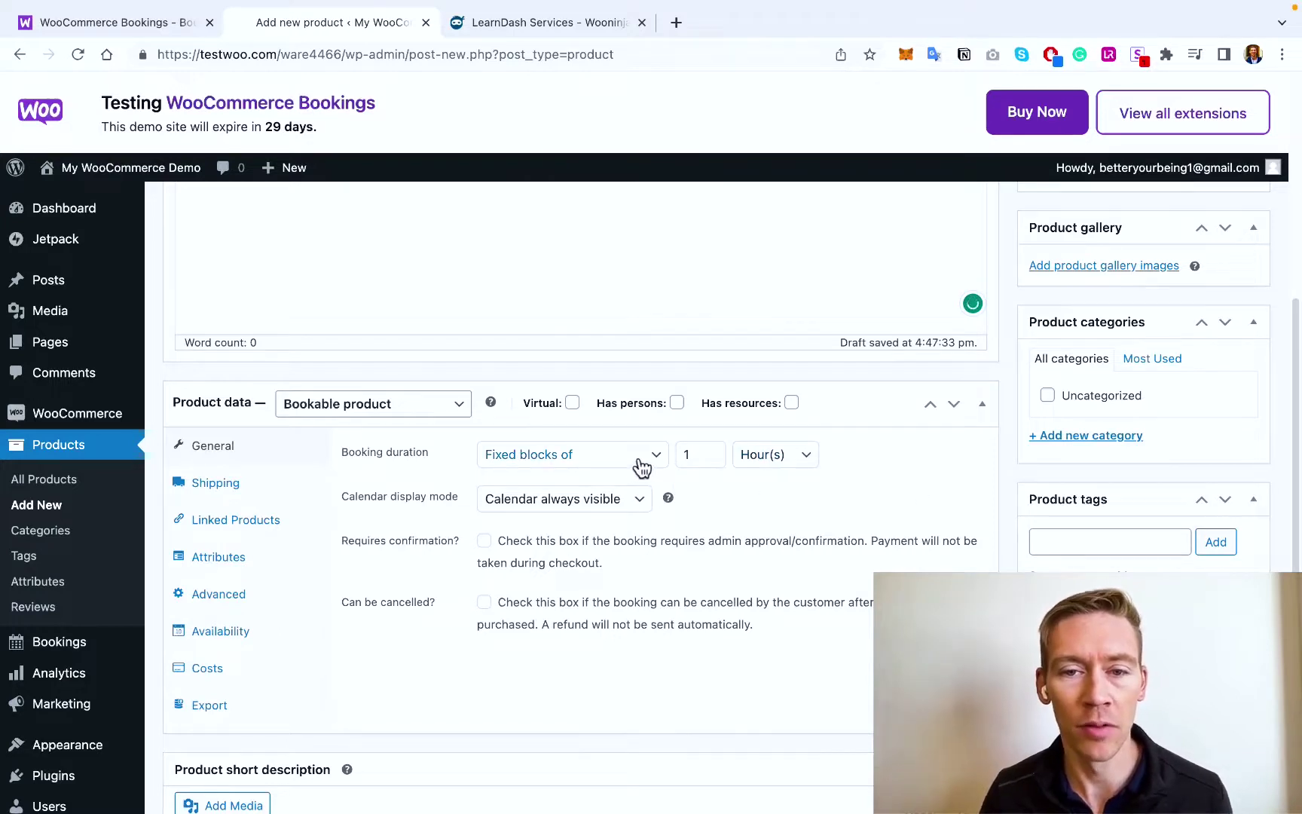
click(611, 498)
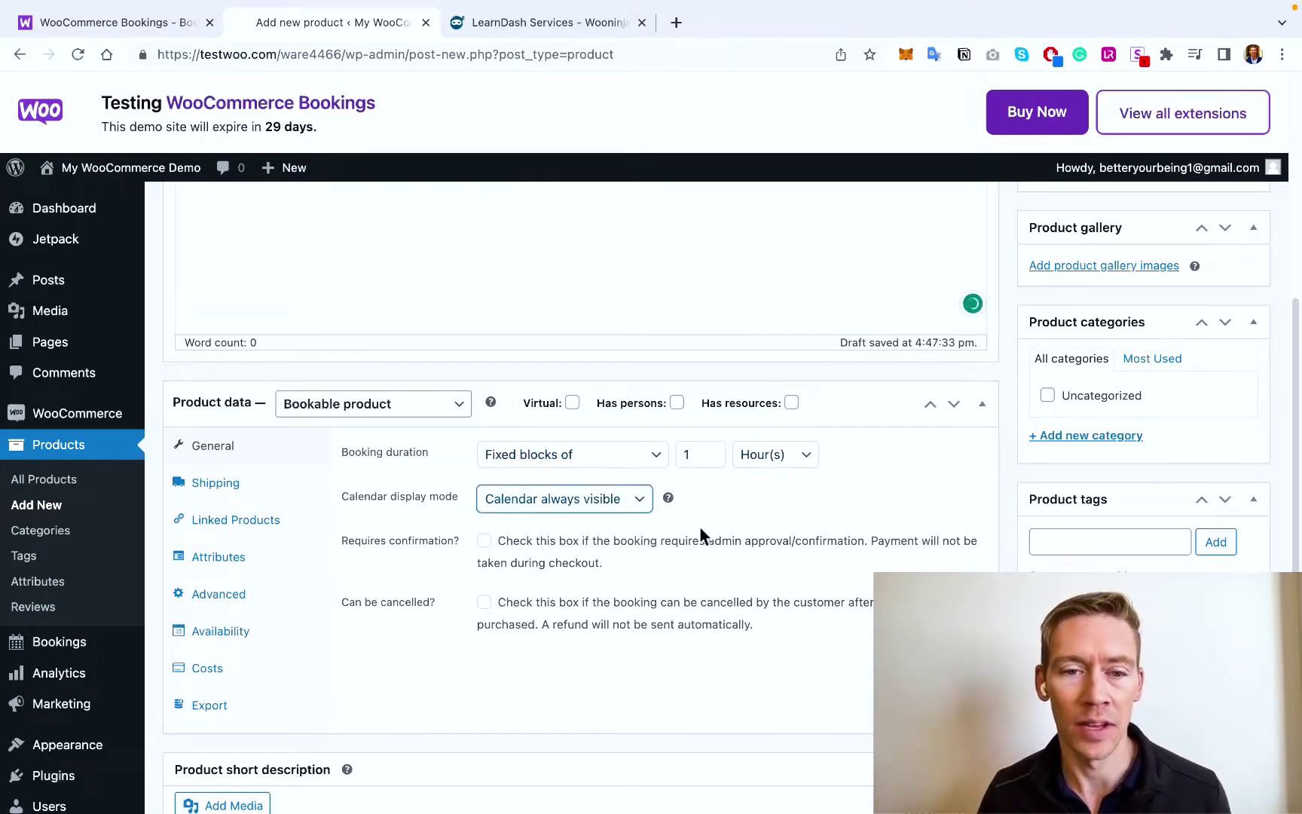
click(483, 543)
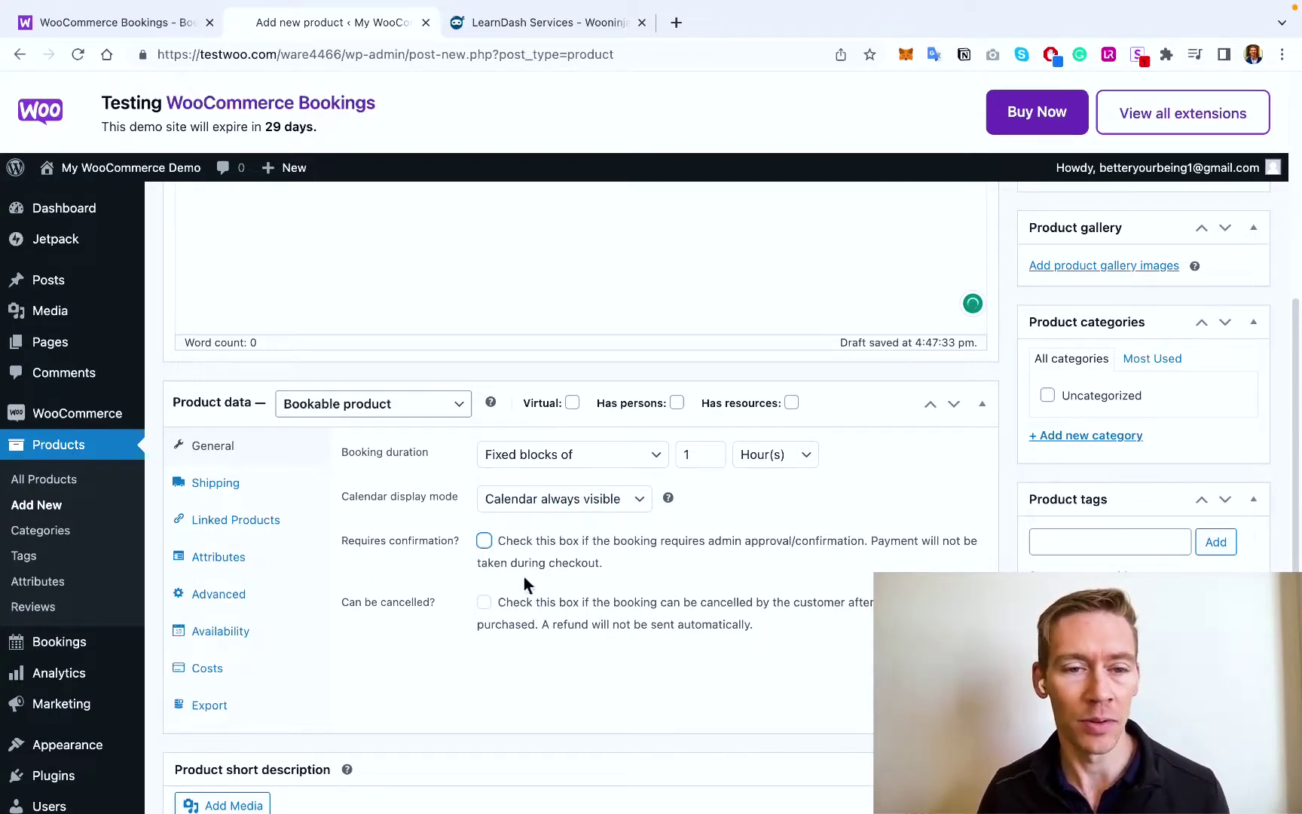
Open the product's availability settings and remove "1 on 1" from the start of the product name
click(260, 629)
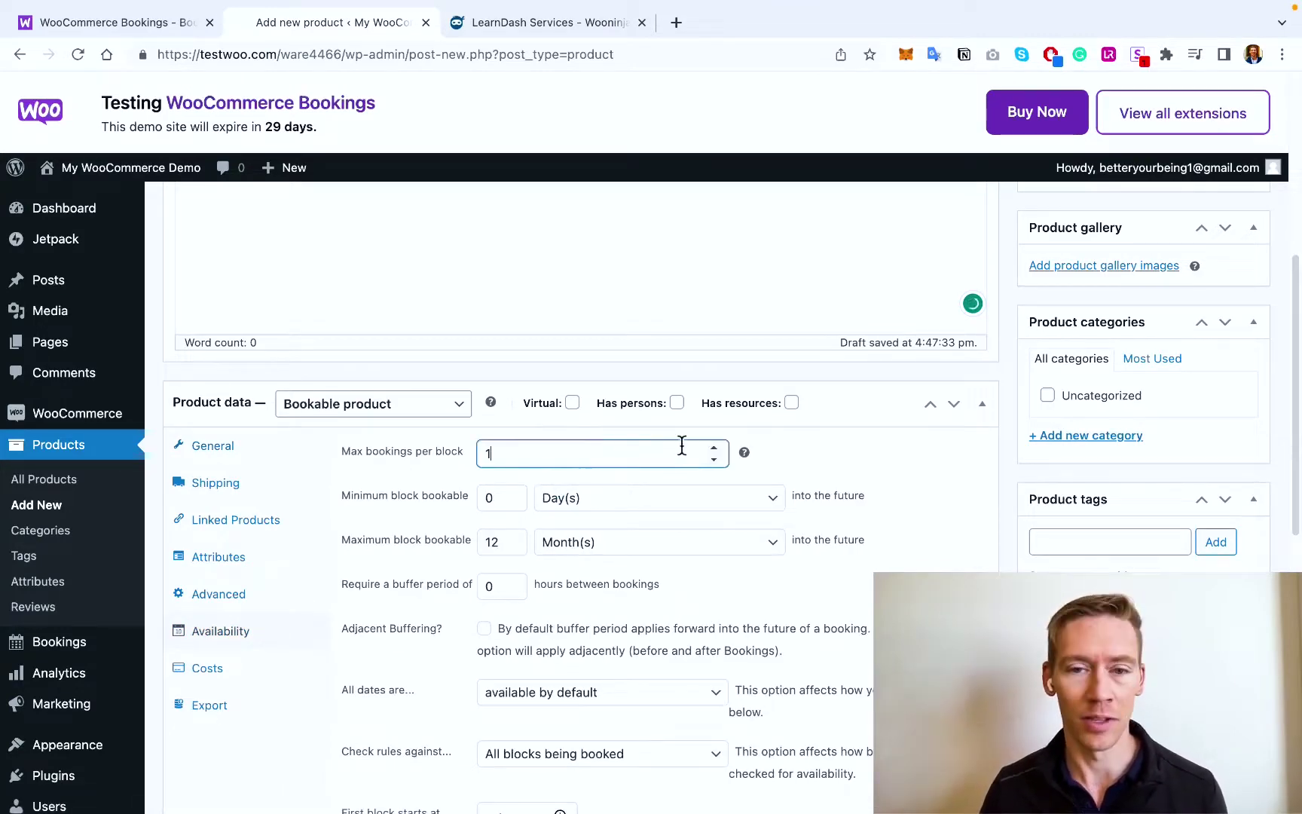
scroll(573, 456, up, 6)
click(216, 312)
key(BackSpace)
key(BackSpace)
key(BackSpace)
key(BackSpace)
key(BackSpace)
key(BackSpace)
key(BackSpace)
scroll(526, 459, down, 6)
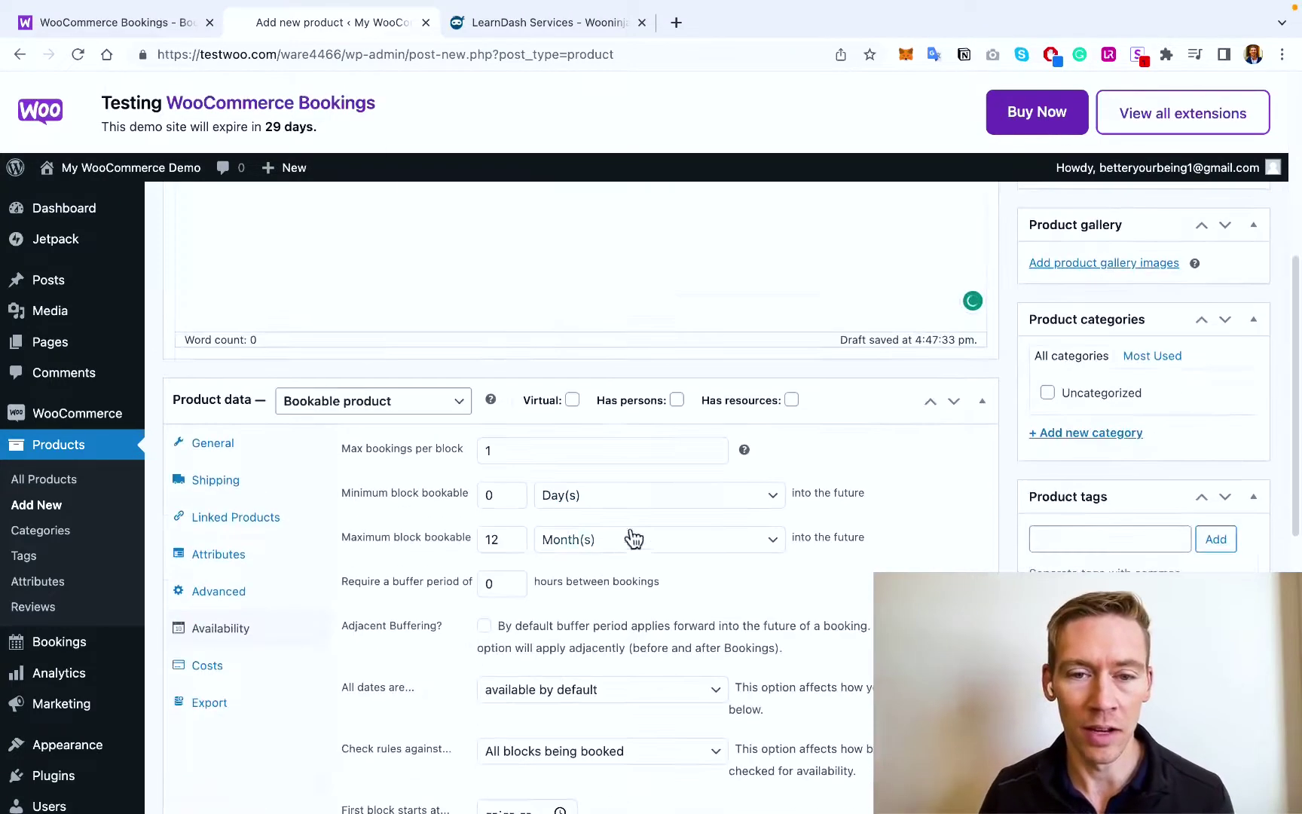
Set the maximum bookings per block to 10
click(715, 444)
click(716, 445)
click(714, 445)
click(789, 458)
scroll(560, 538, down, 1)
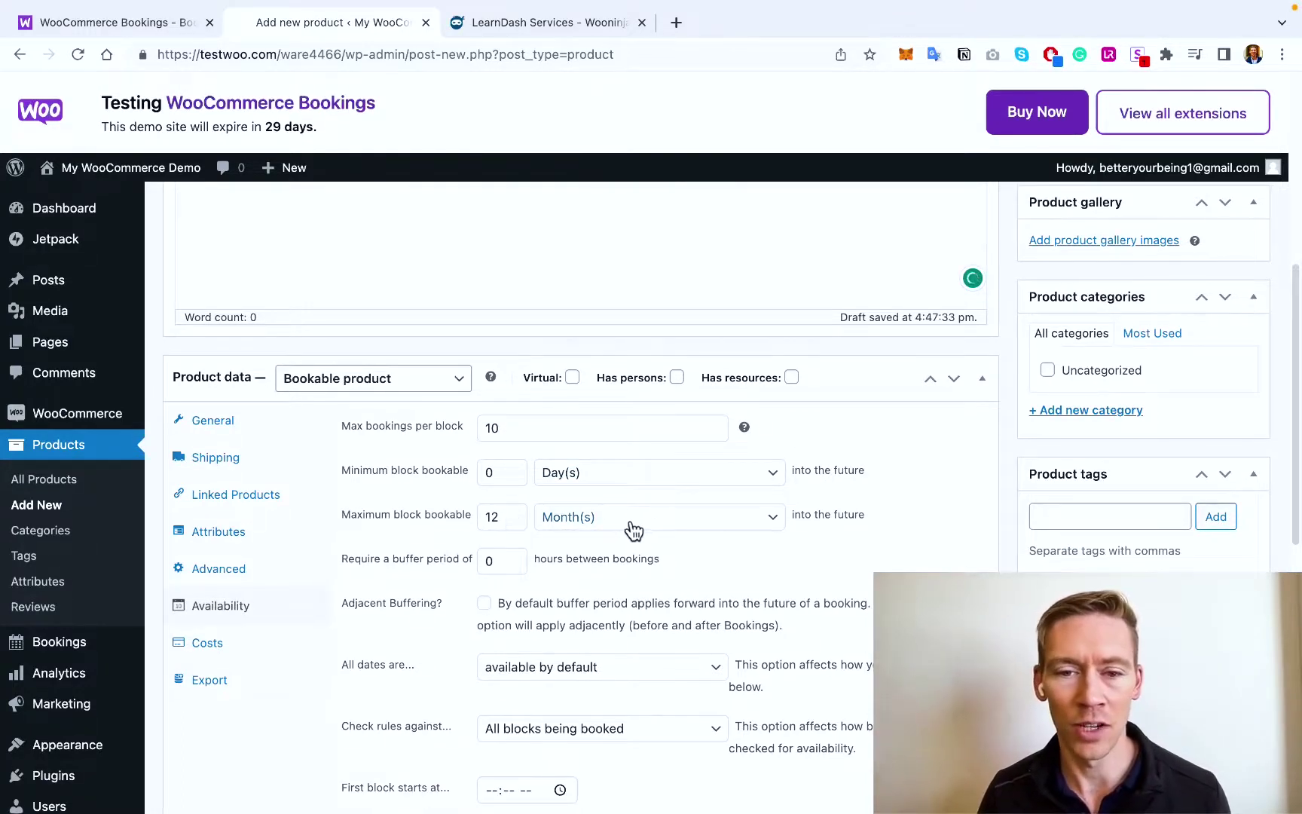
Set the maximum block bookable to 2 weeks into the future
click(656, 520)
click(651, 536)
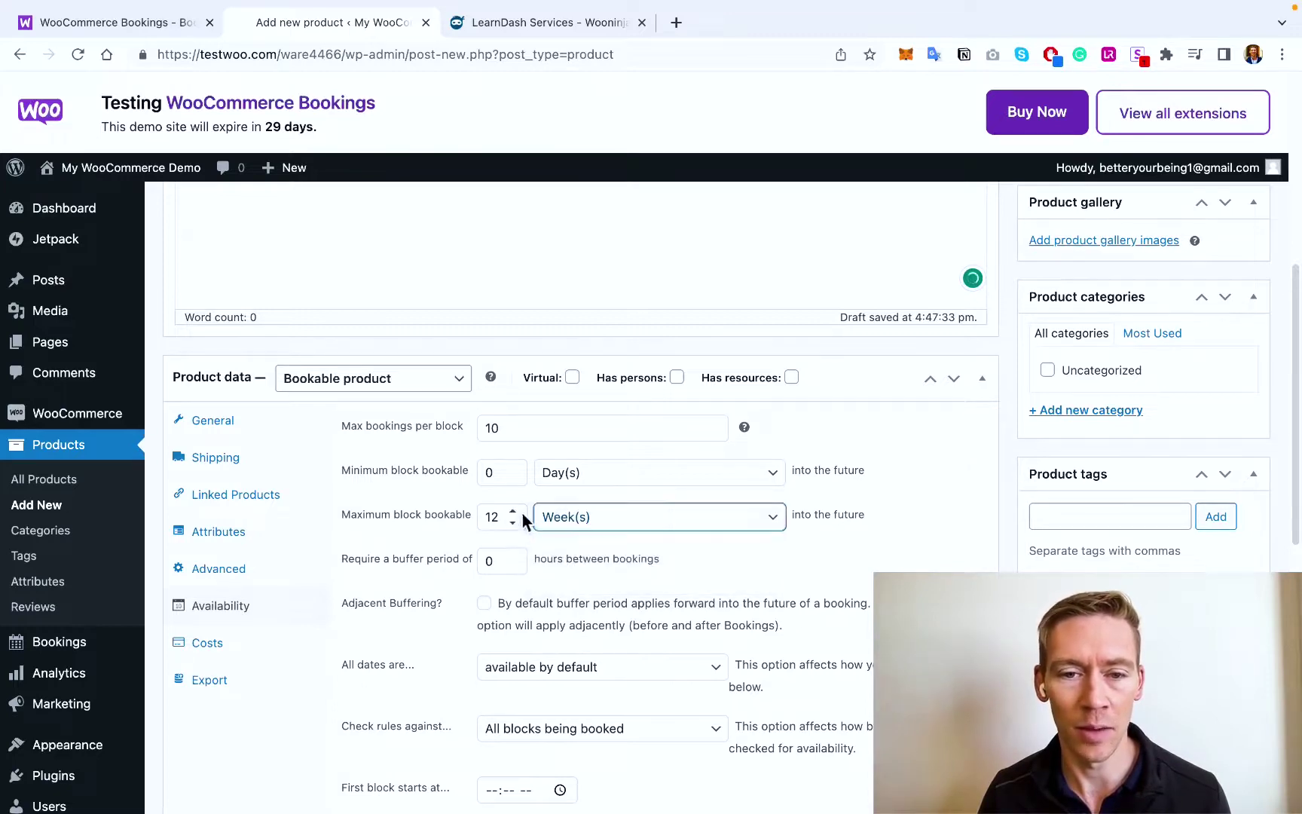
click(513, 522)
click(515, 522)
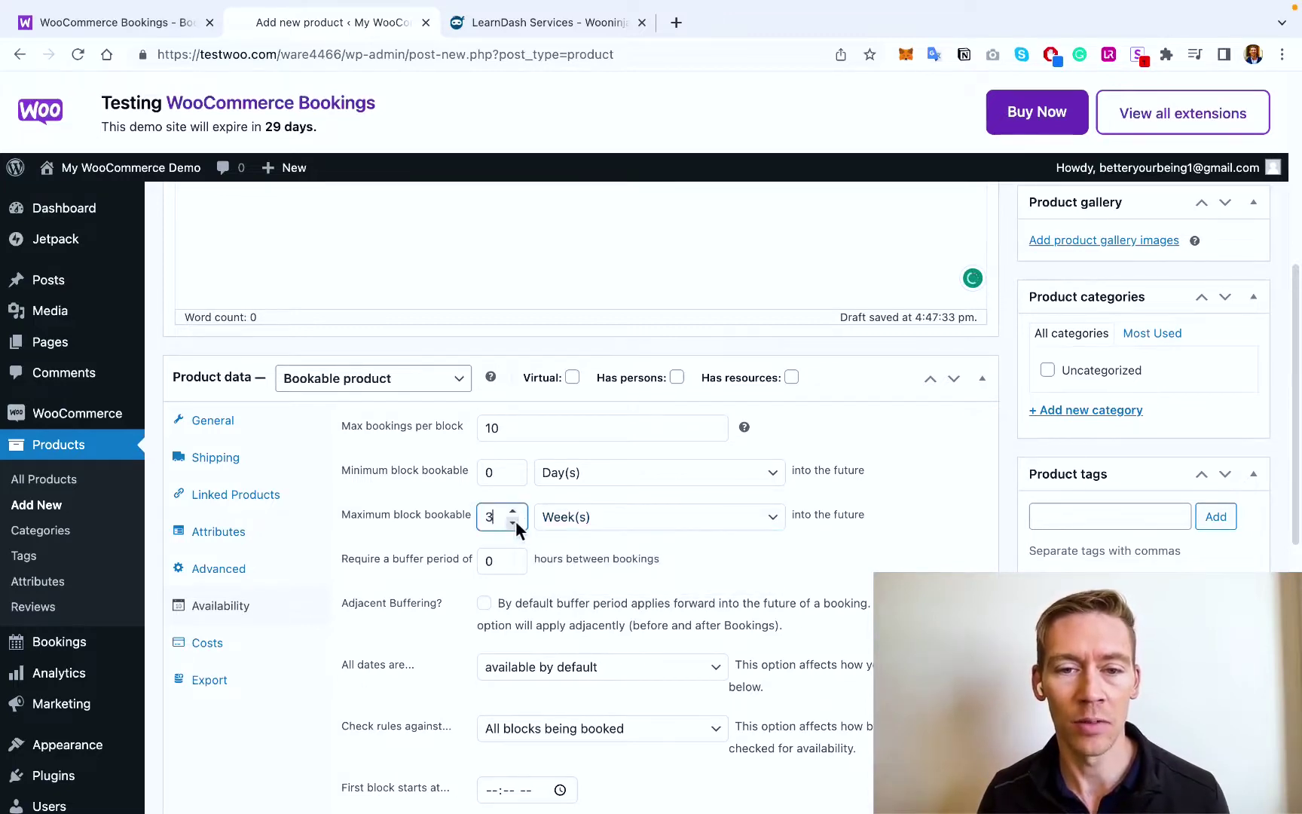
Review the remaining availability options, from the buffer period between bookings down to the range rules
scroll(838, 490, down, 2)
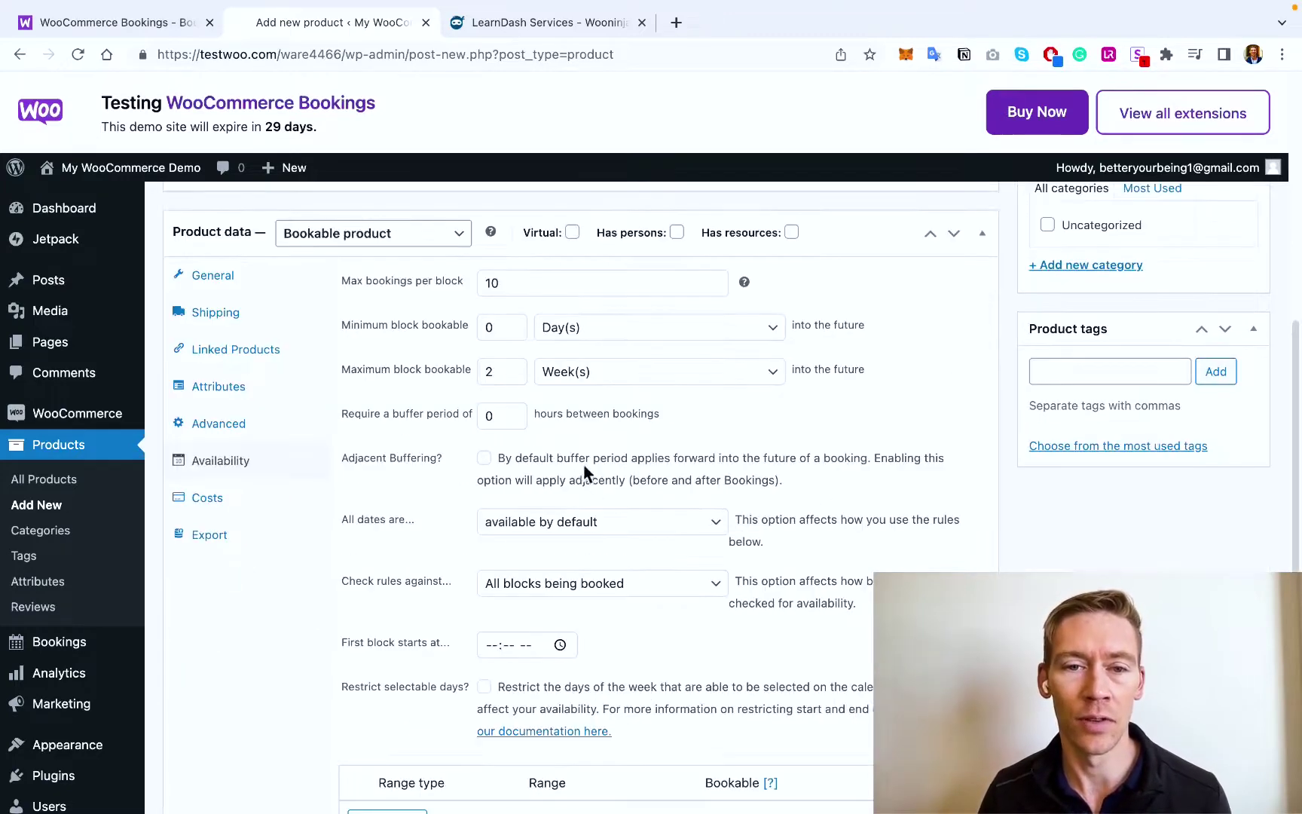
click(513, 412)
click(513, 422)
click(721, 431)
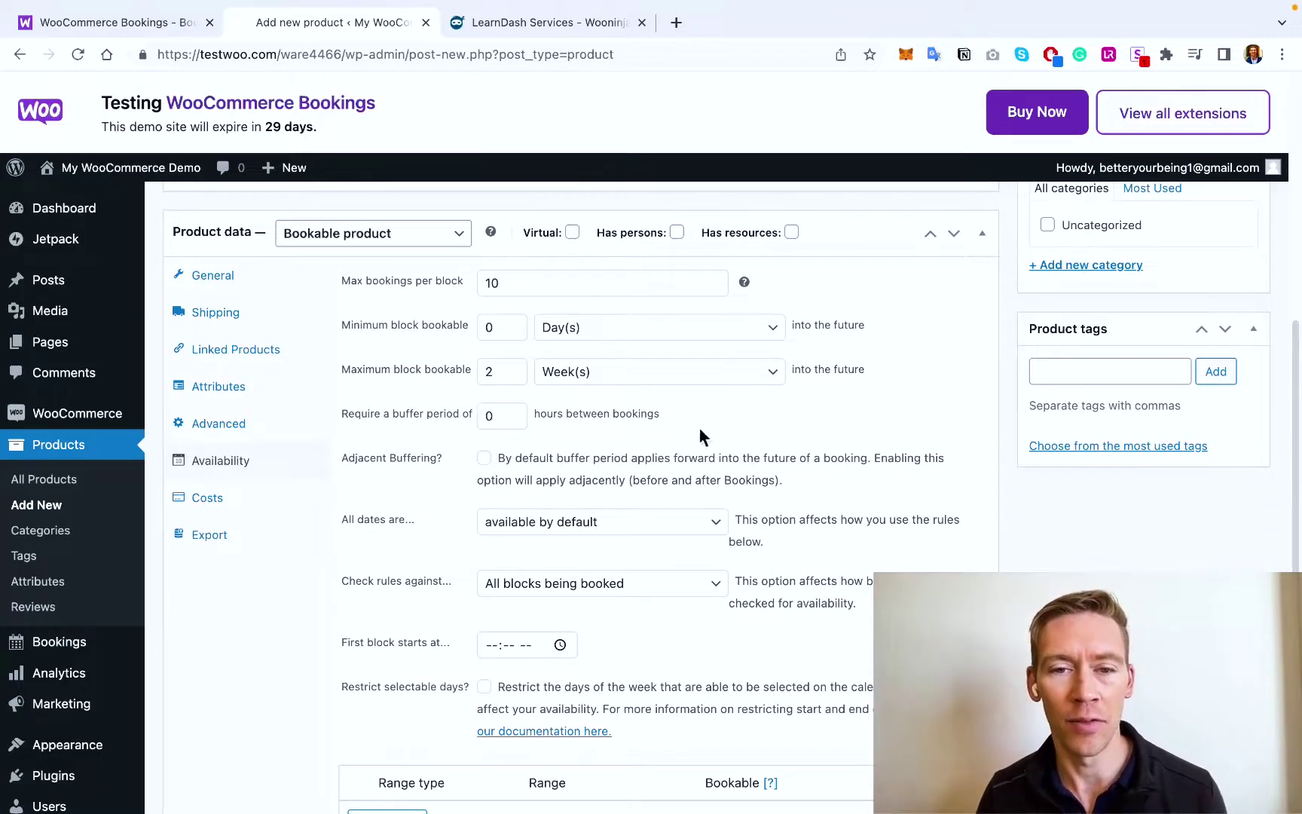
scroll(658, 432, down, 1)
scroll(657, 432, down, 1)
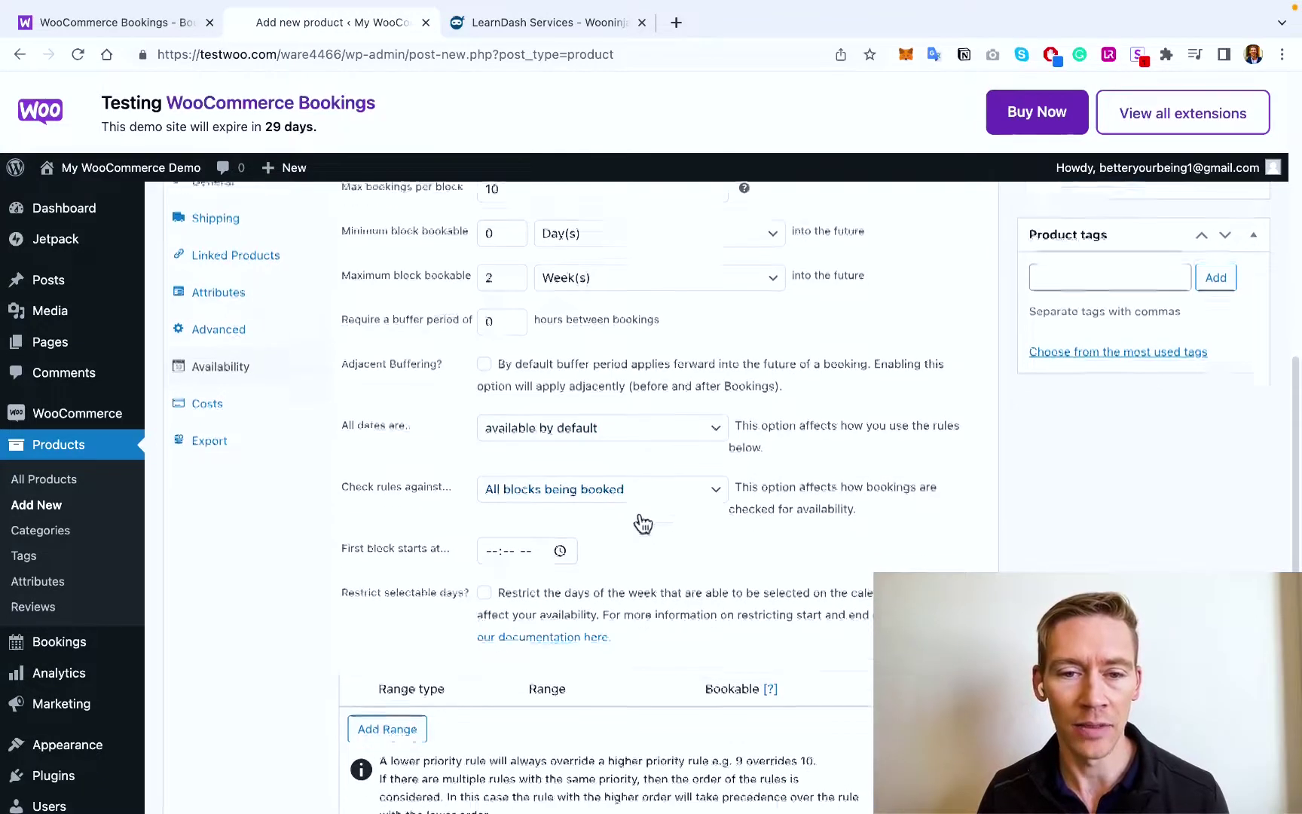
scroll(643, 523, down, 1)
scroll(671, 538, down, 3)
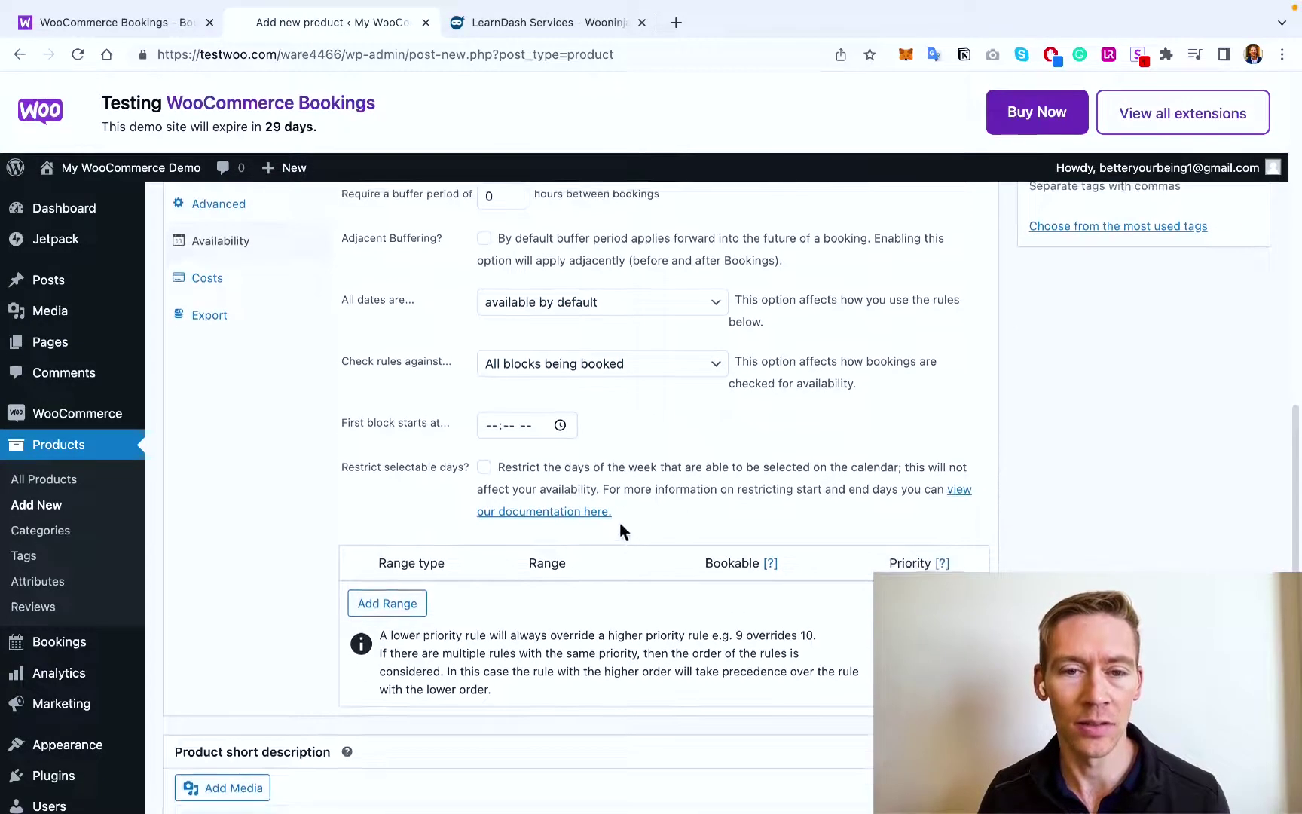
scroll(528, 483, up, 9)
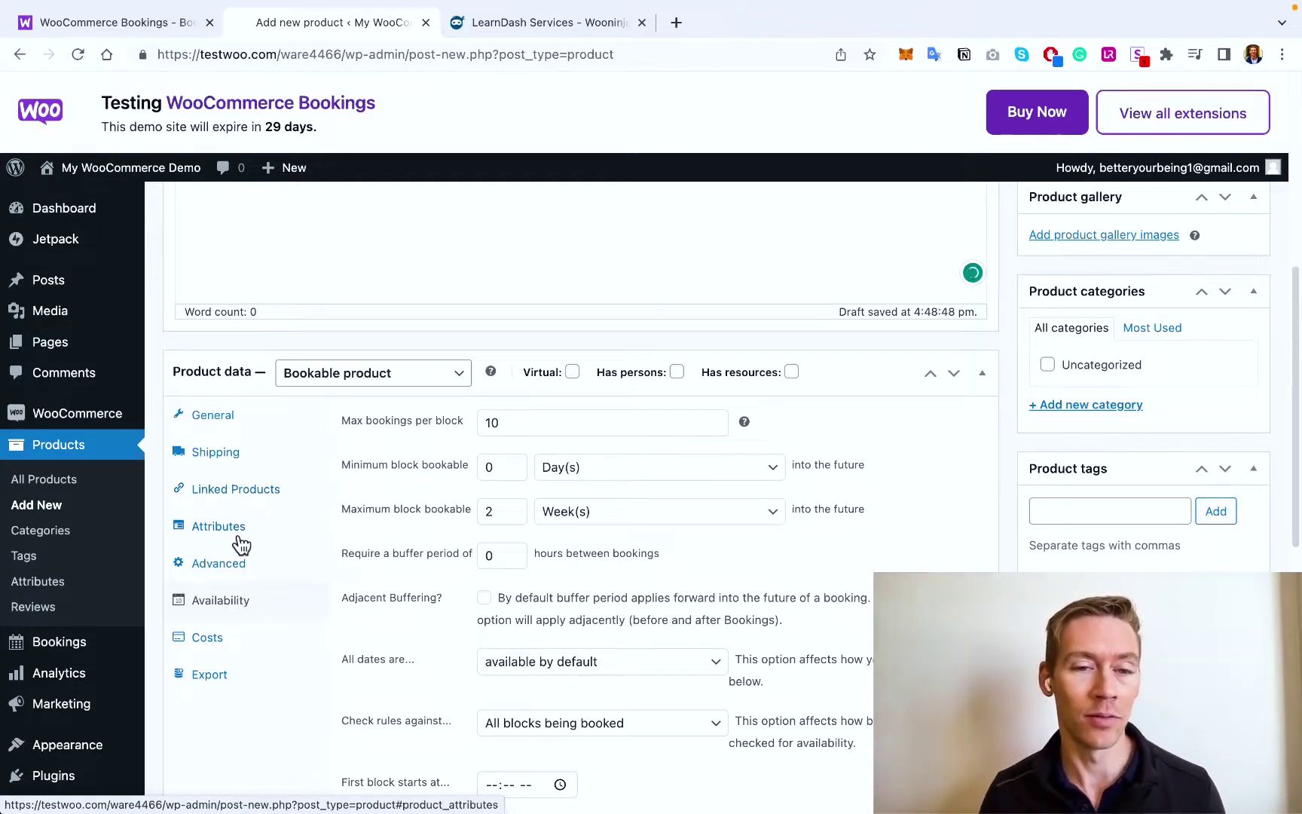
Examine the upsell and cross-sell search fields in the yoga class's linked products settings
click(243, 486)
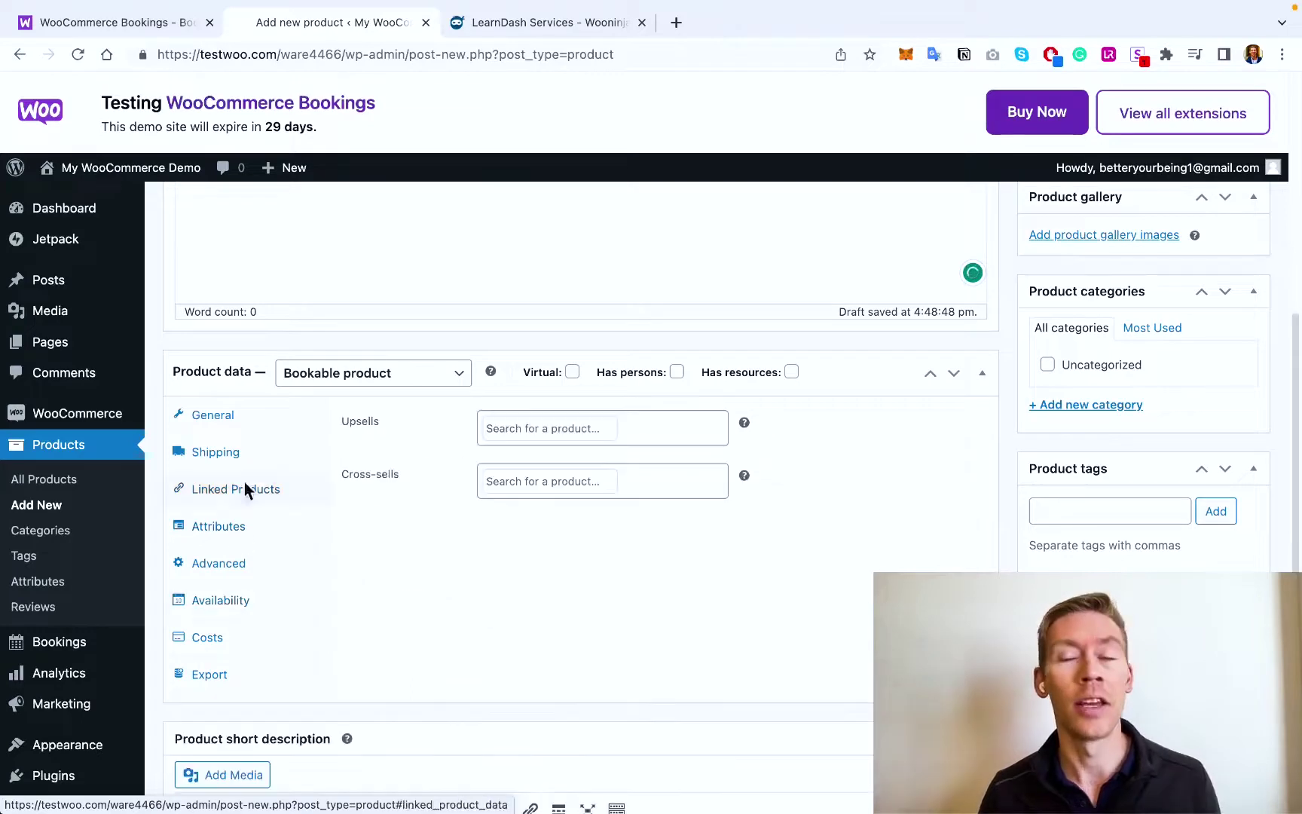
click(536, 429)
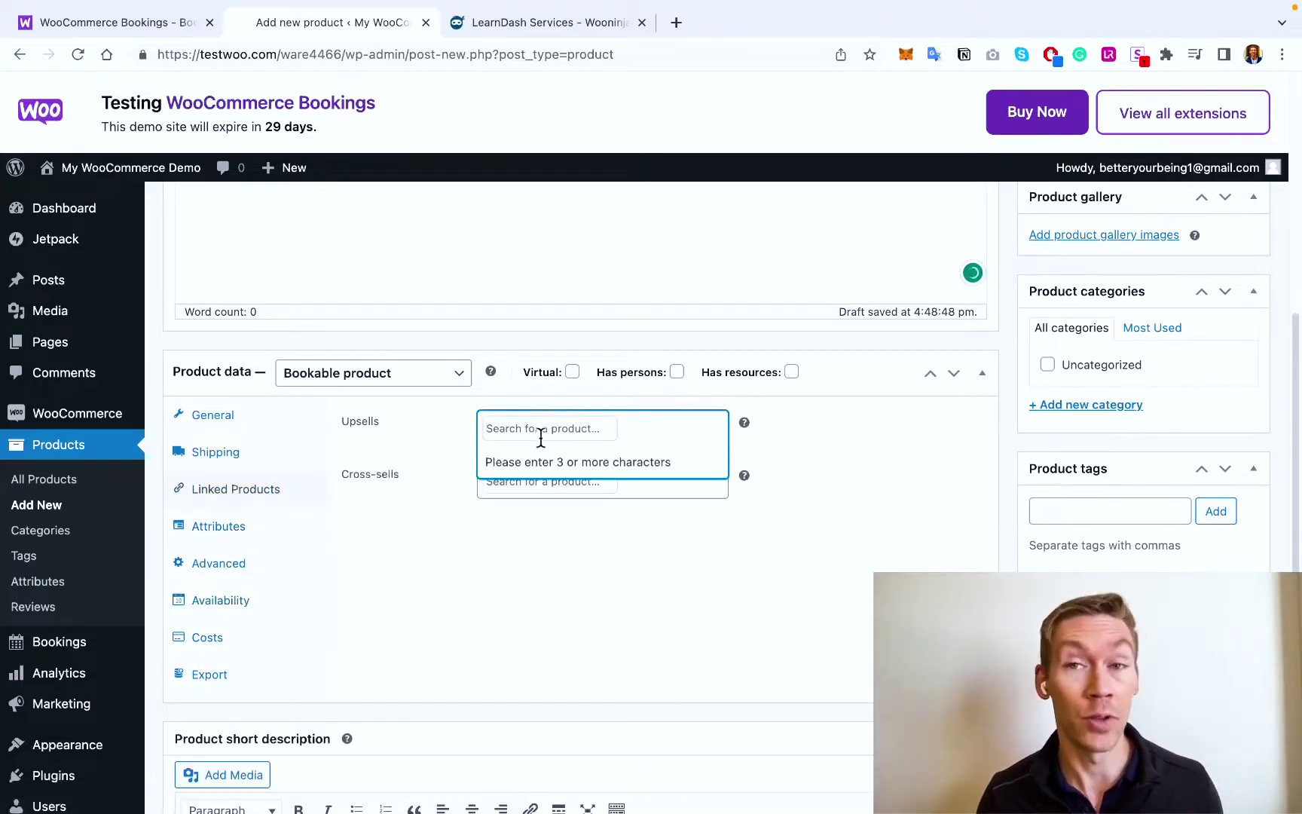
click(529, 480)
click(529, 480)
click(496, 571)
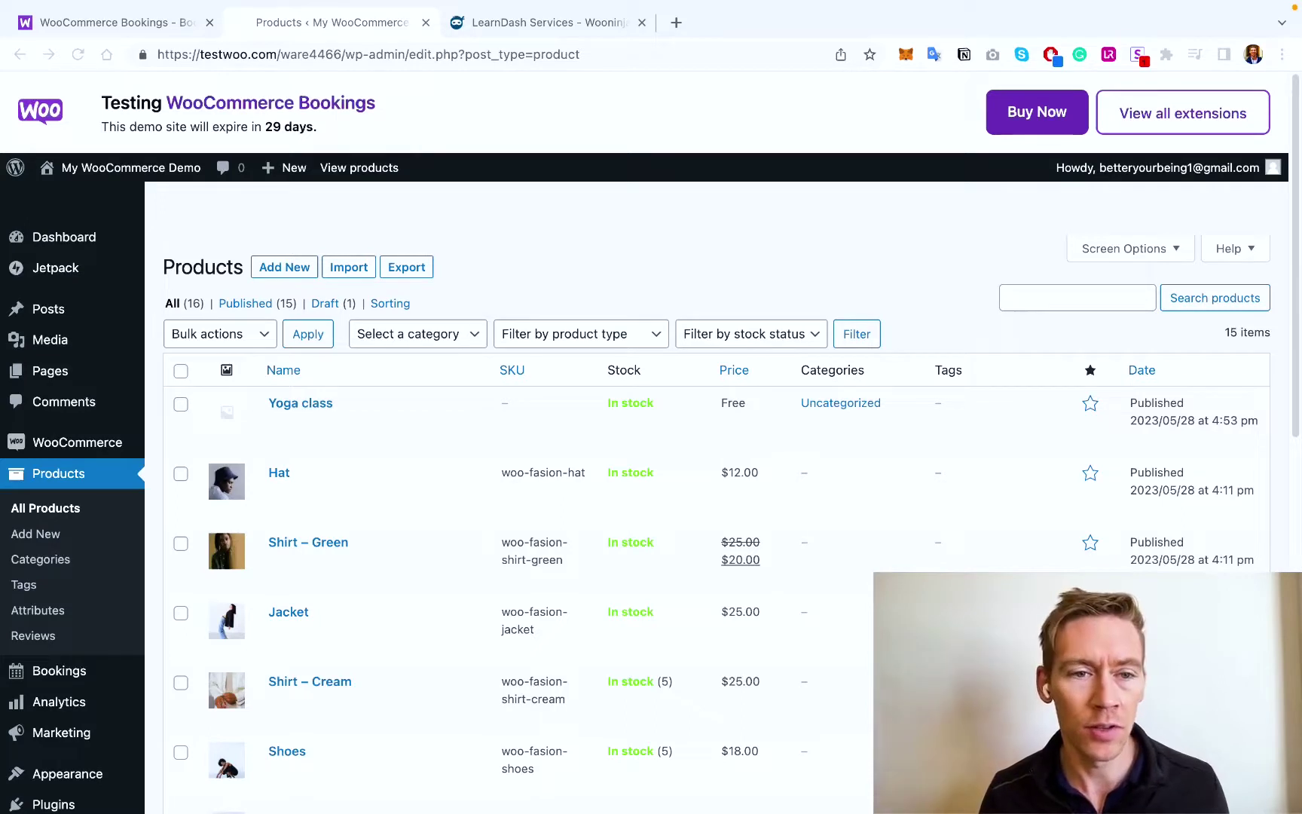
Create a new product named "Therapist 1 hr" with the description "add here"
click(284, 269)
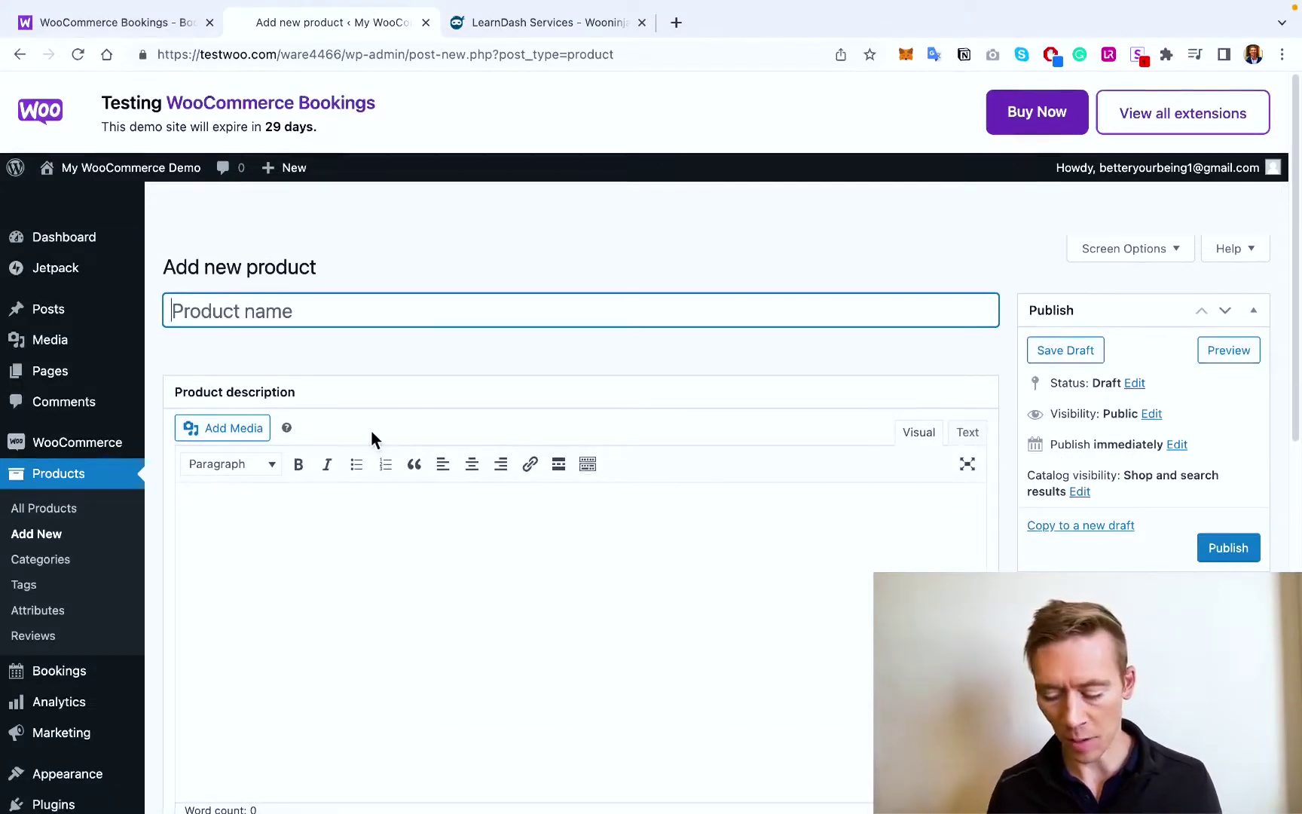
text(Therapist 1 hr)
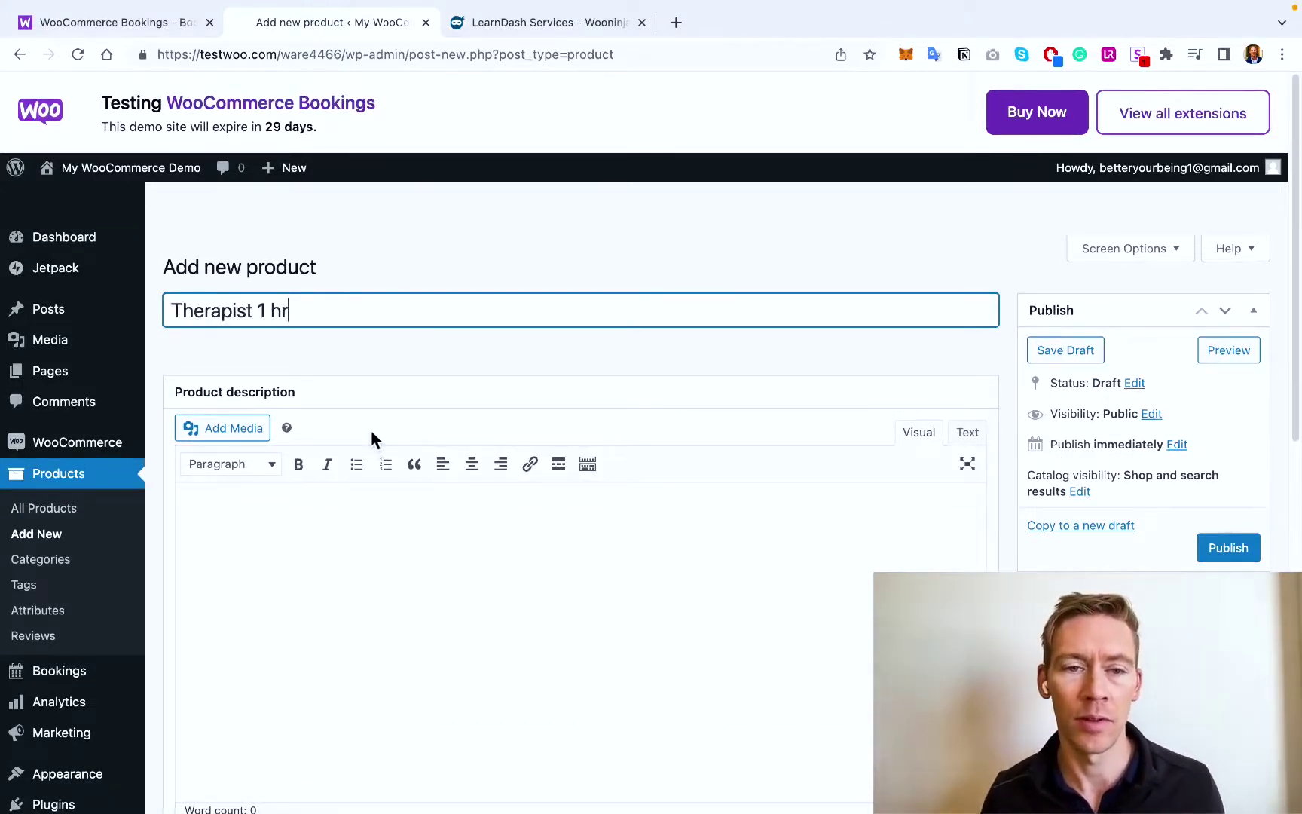
click(410, 523)
scroll(407, 515, down, 2)
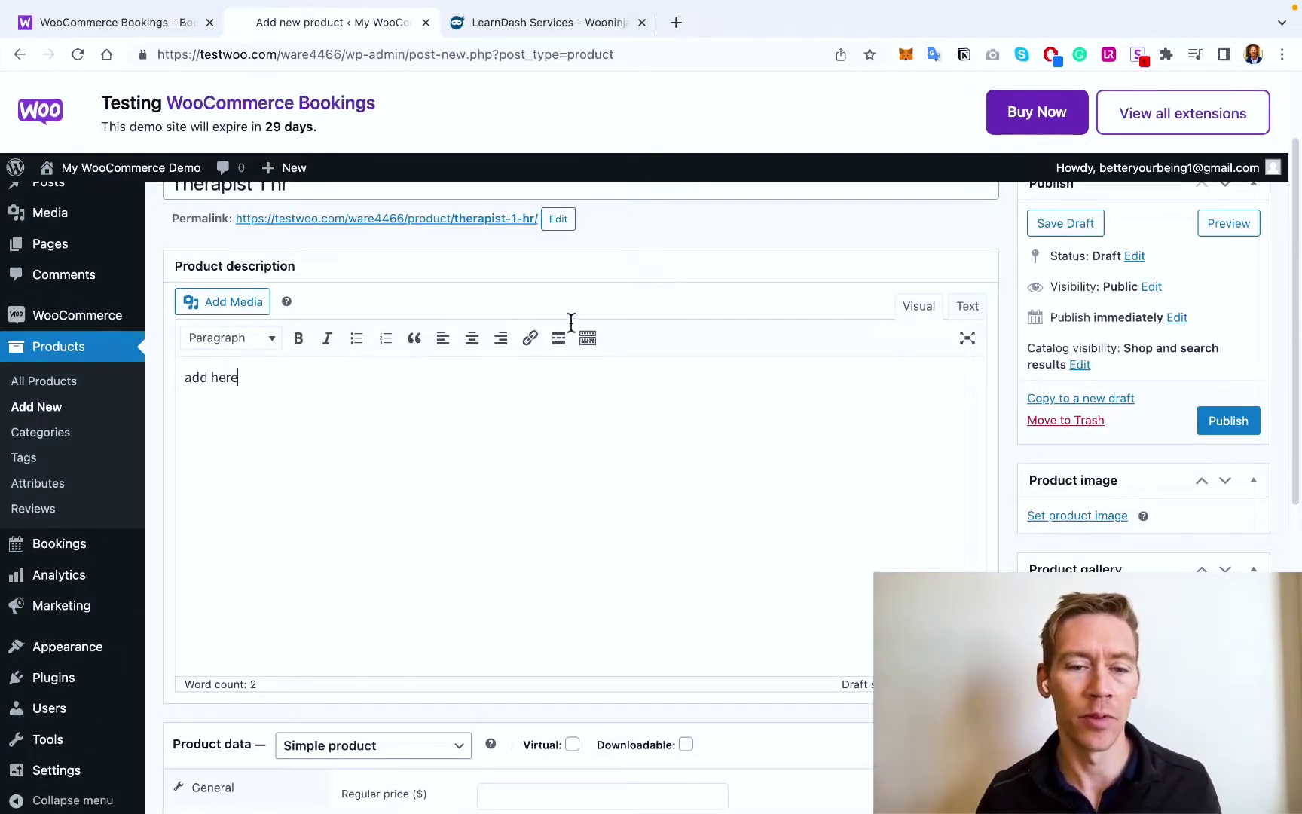
Change the product type to Bookable product and enable the Has resources option
scroll(610, 556, down, 3)
scroll(483, 566, down, 1)
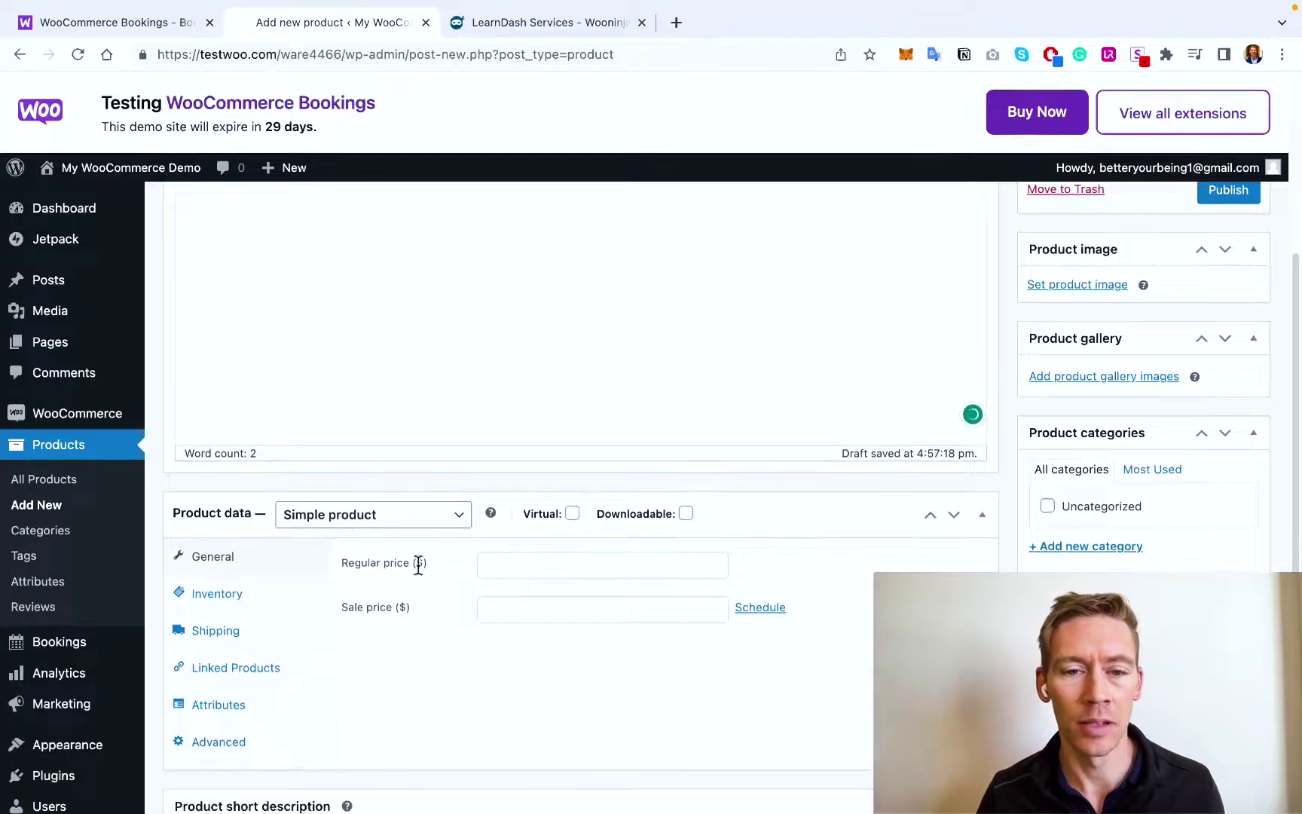
scroll(265, 708, down, 5)
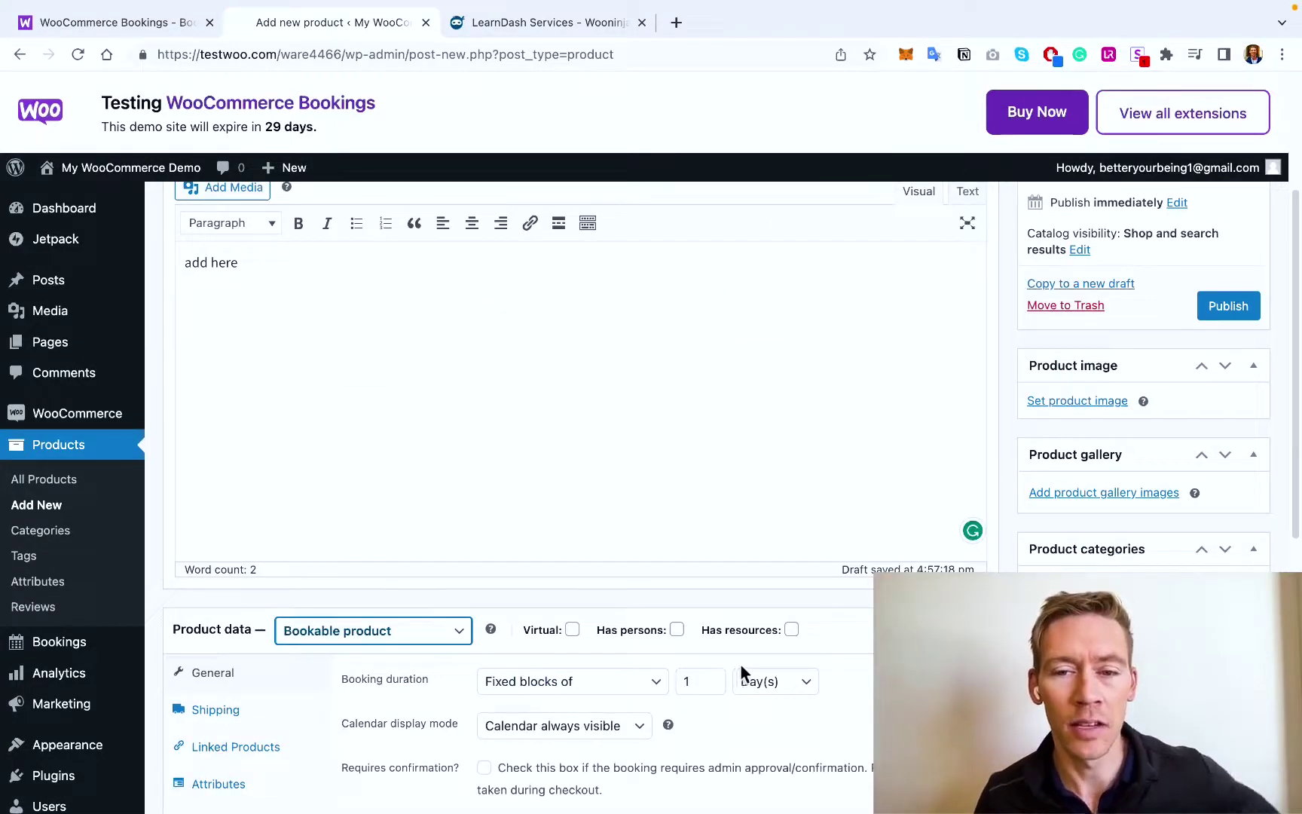
mouse_move(777, 628)
click(791, 630)
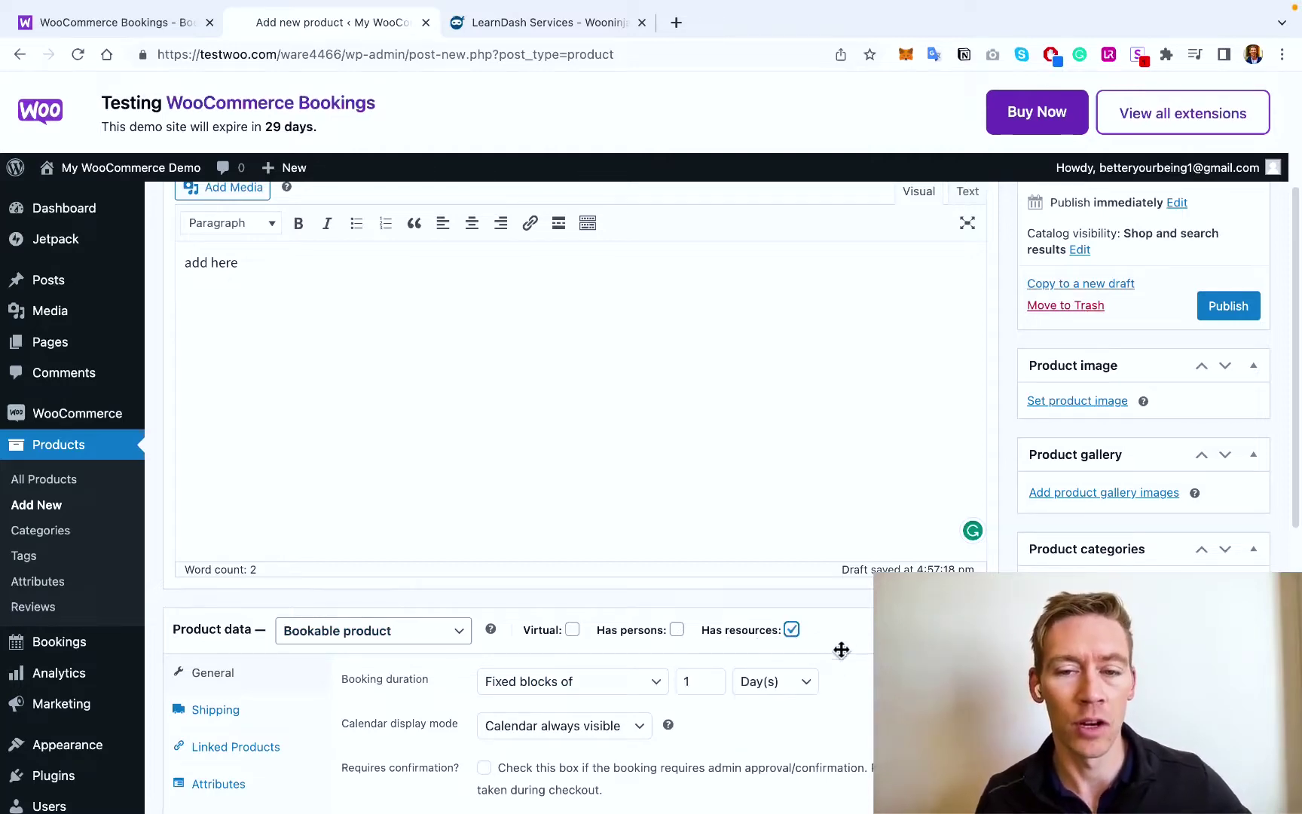
click(849, 638)
click(814, 628)
scroll(665, 631, down, 2)
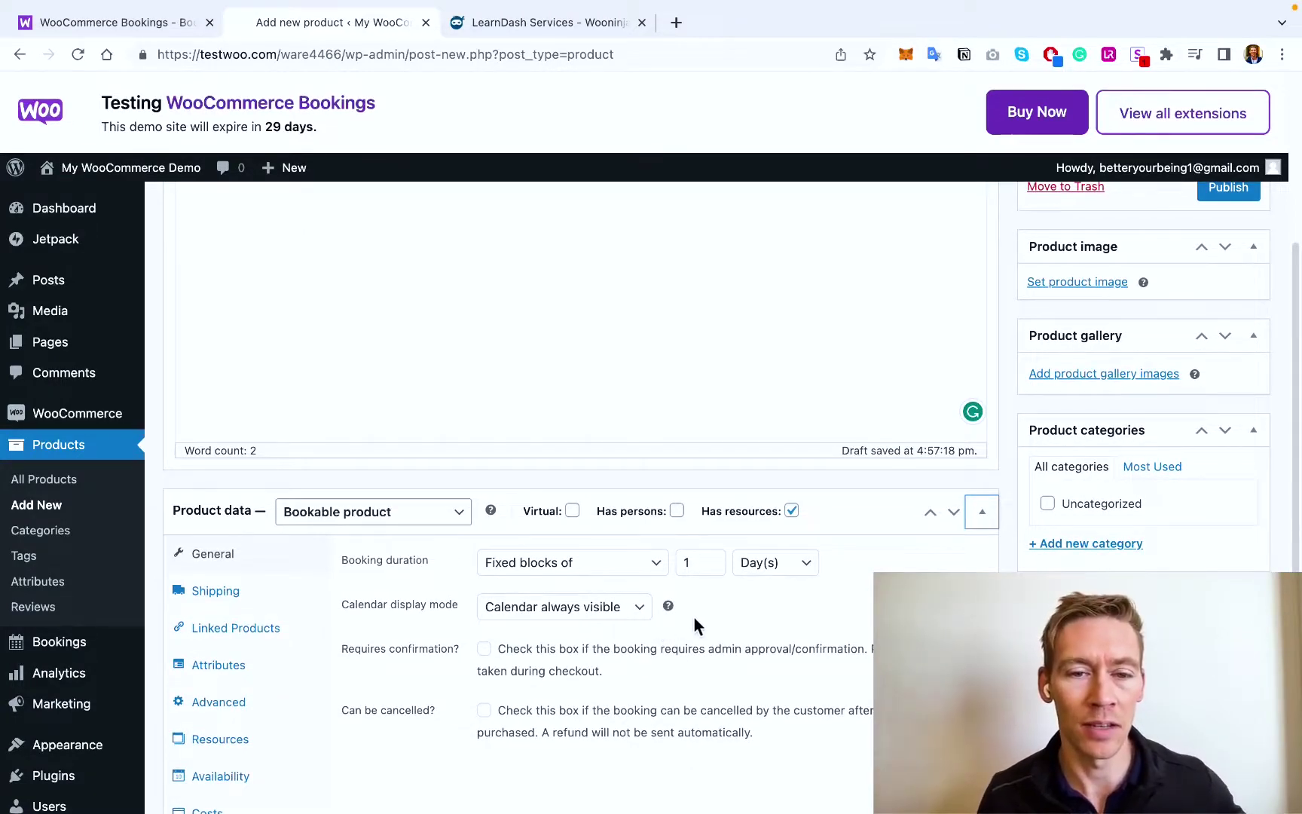
scroll(513, 618, down, 3)
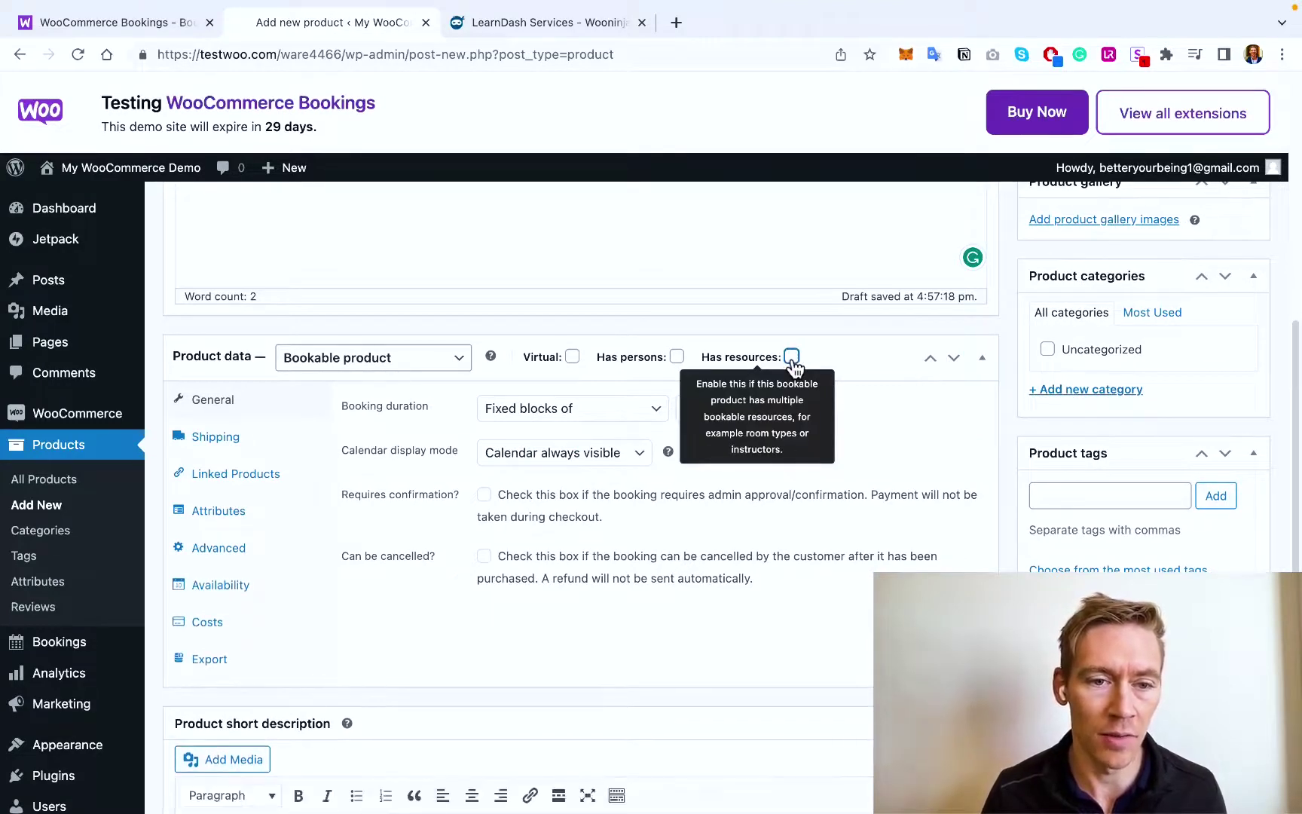
Open the product's resource settings and add a new resource with the first therapist's name
click(269, 590)
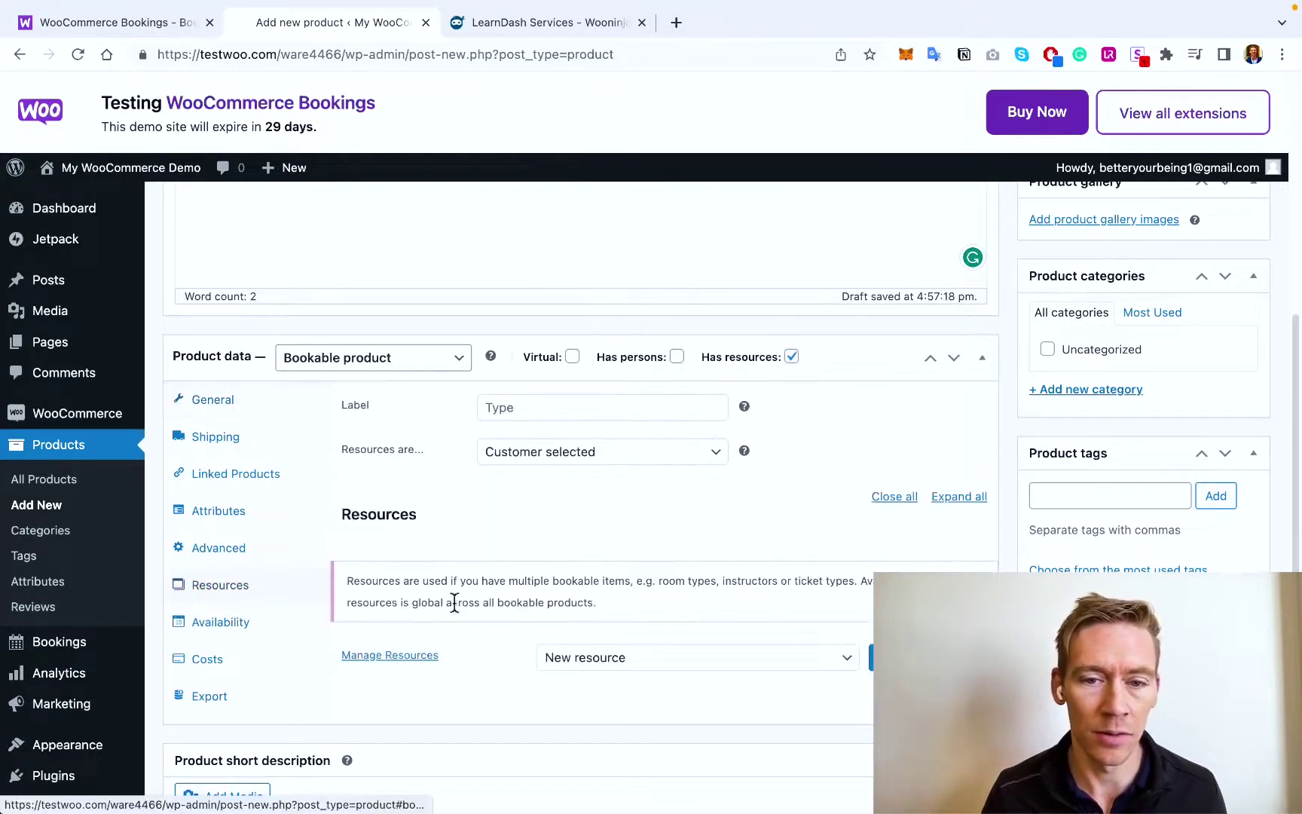
click(739, 665)
click(702, 659)
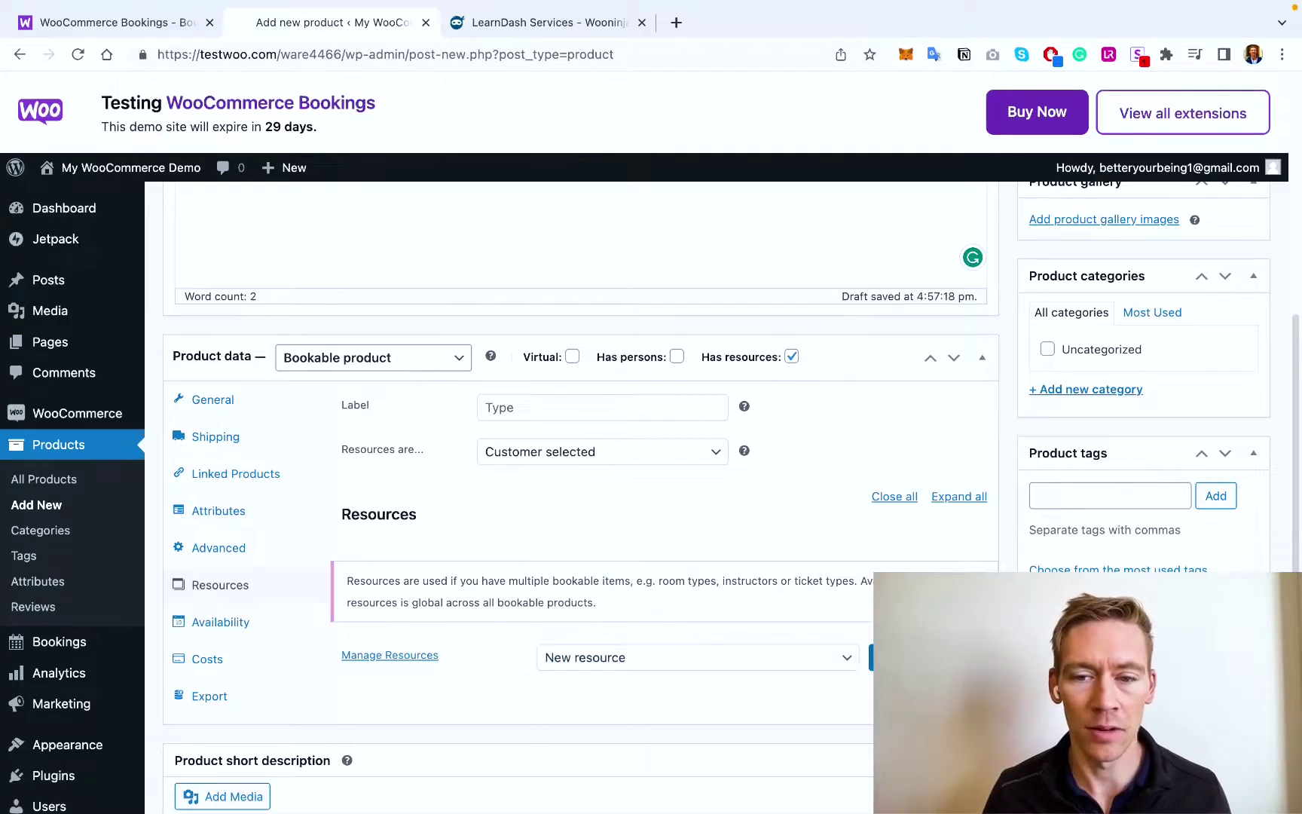
click(874, 657)
text(Tom)
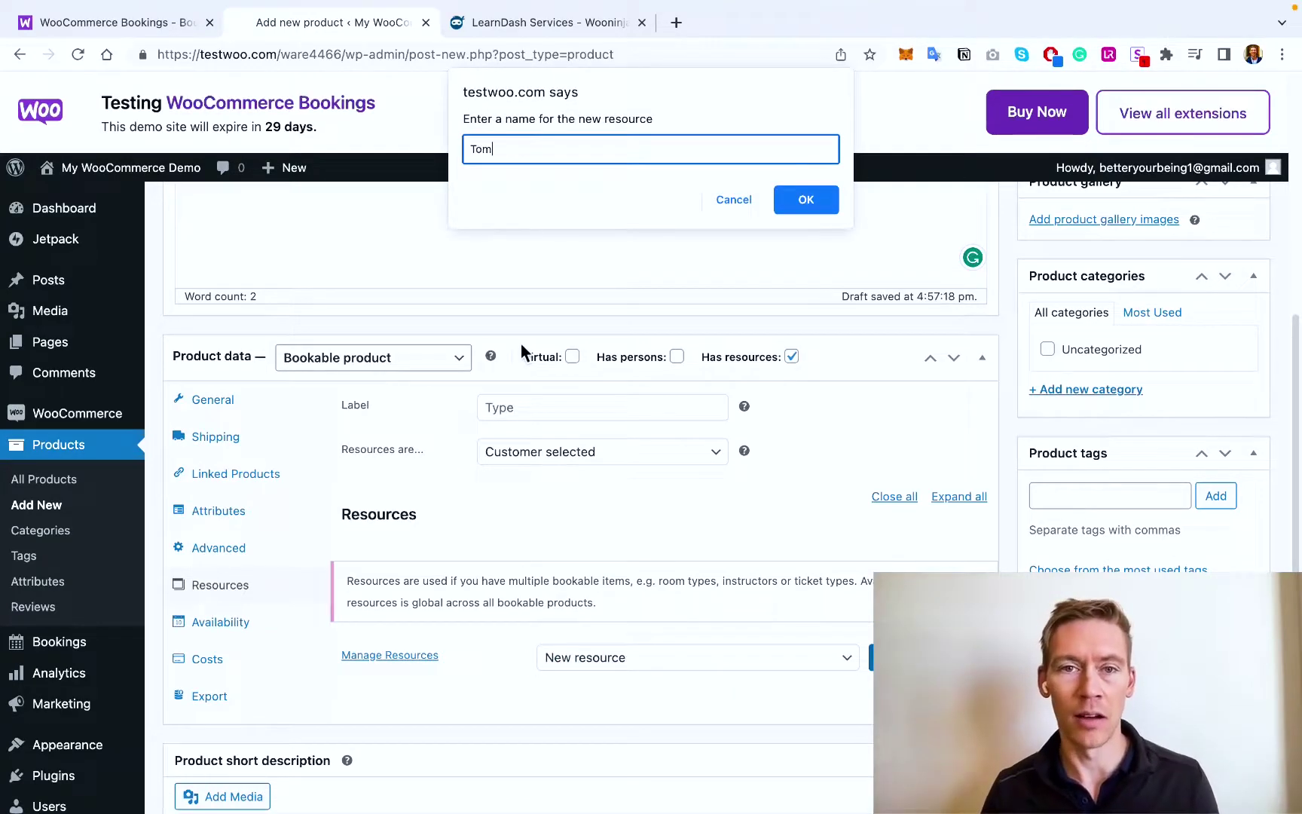
click(796, 205)
Add a second new resource with the other therapist's name
scroll(684, 620, down, 3)
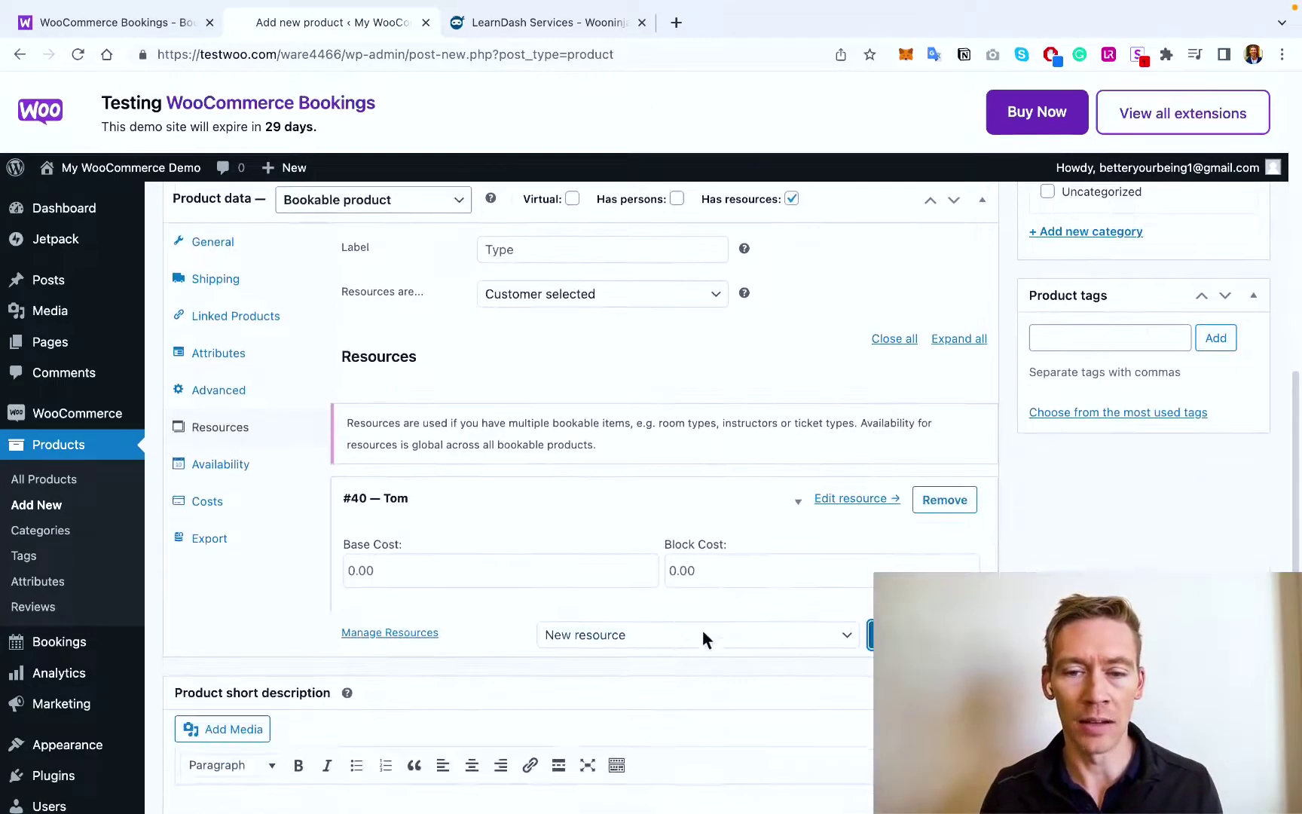
click(874, 635)
text(Tina)
click(805, 200)
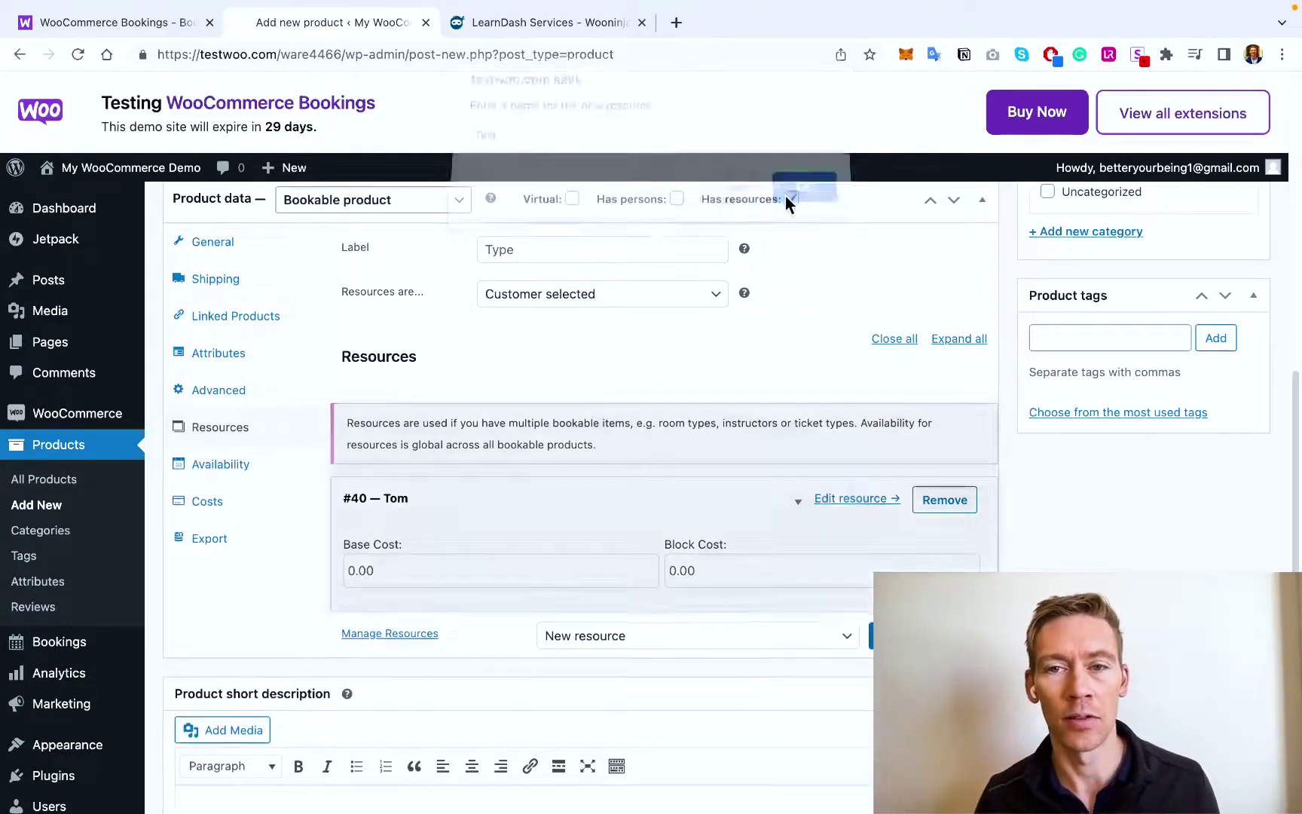
Set the base cost to 100 for the second therapist and 55 for the first therapist
click(398, 574)
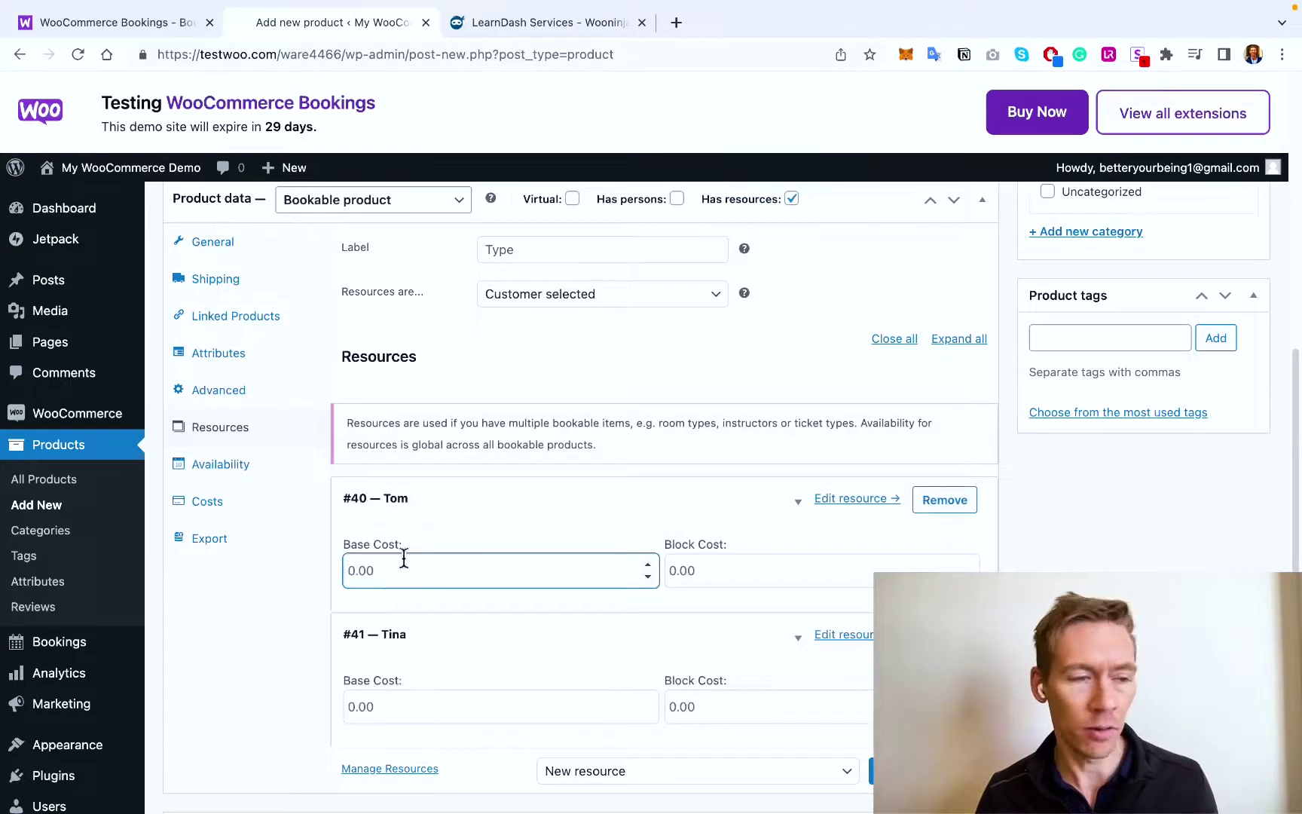
click(394, 697)
text(100)
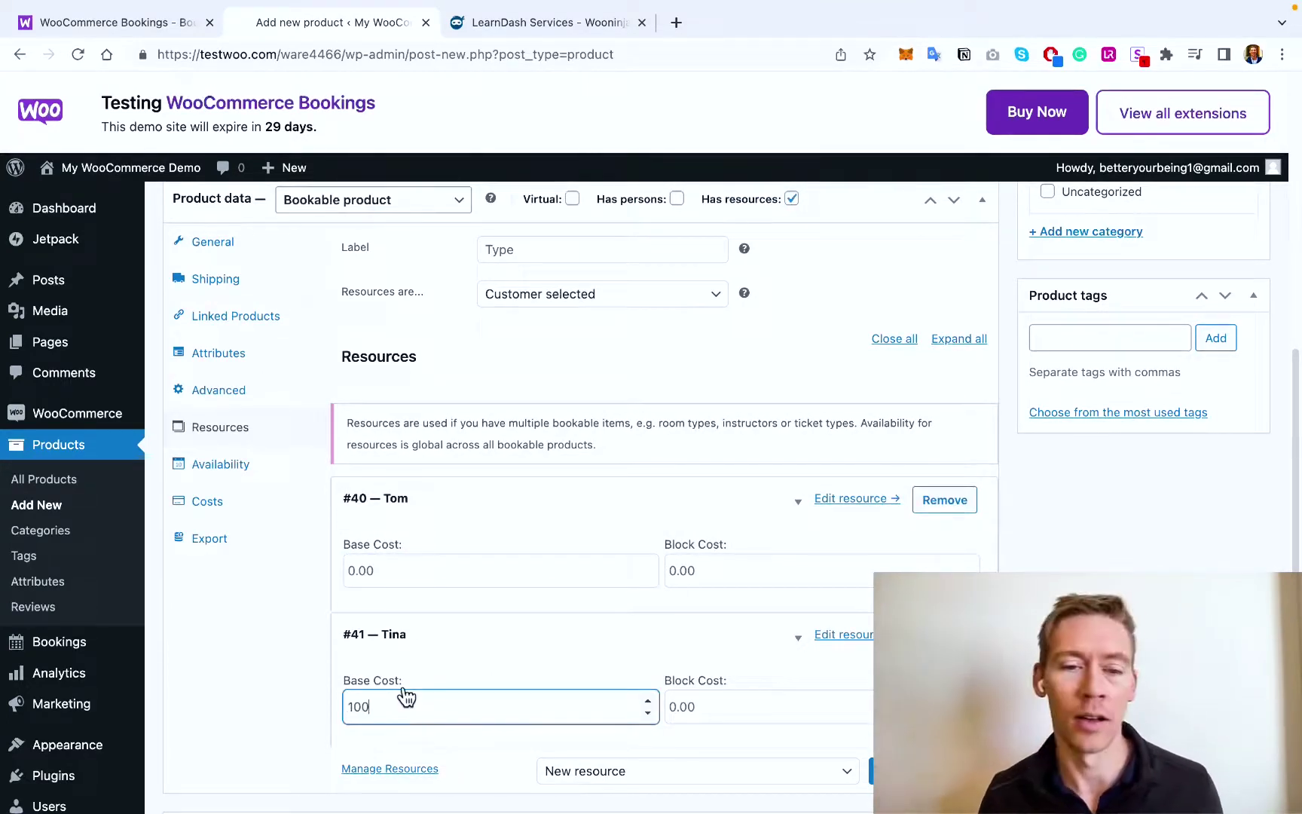
click(402, 571)
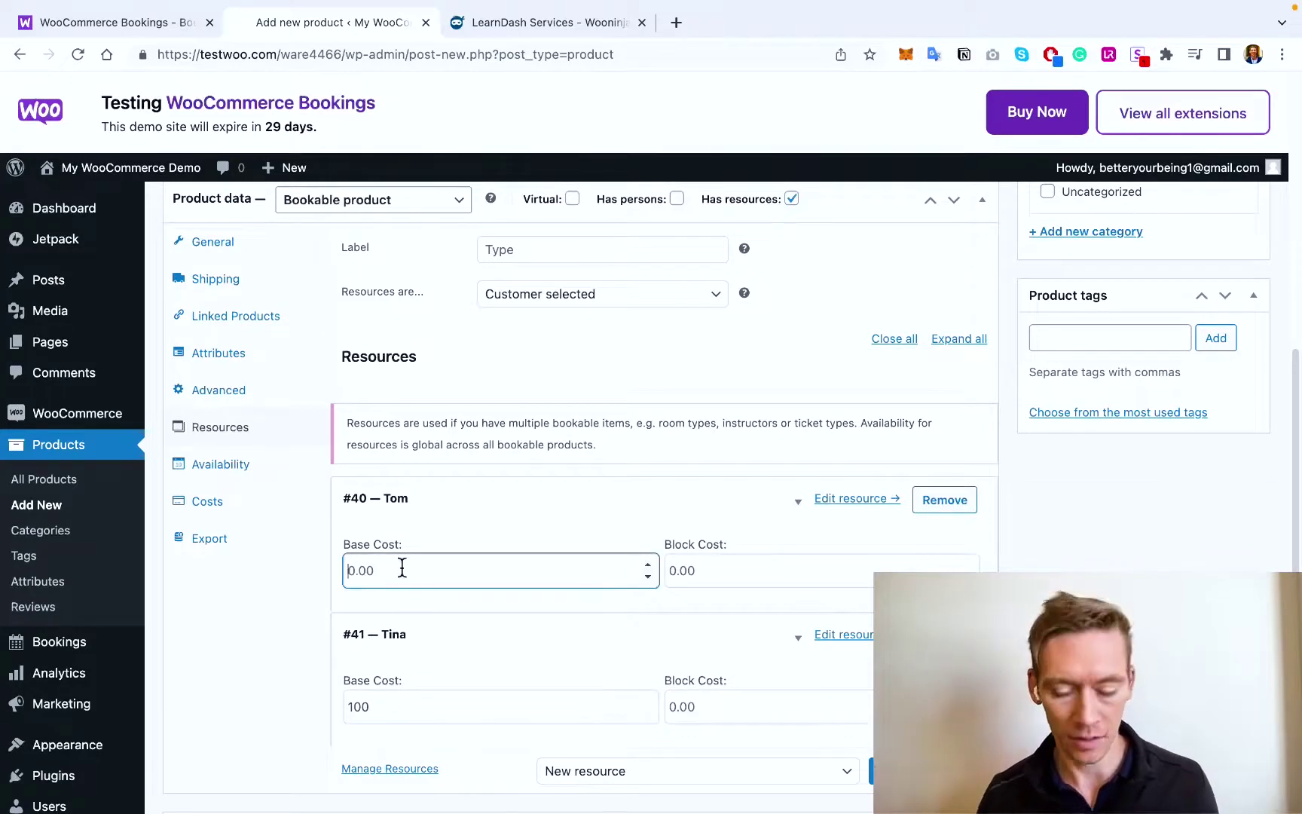
text(55)
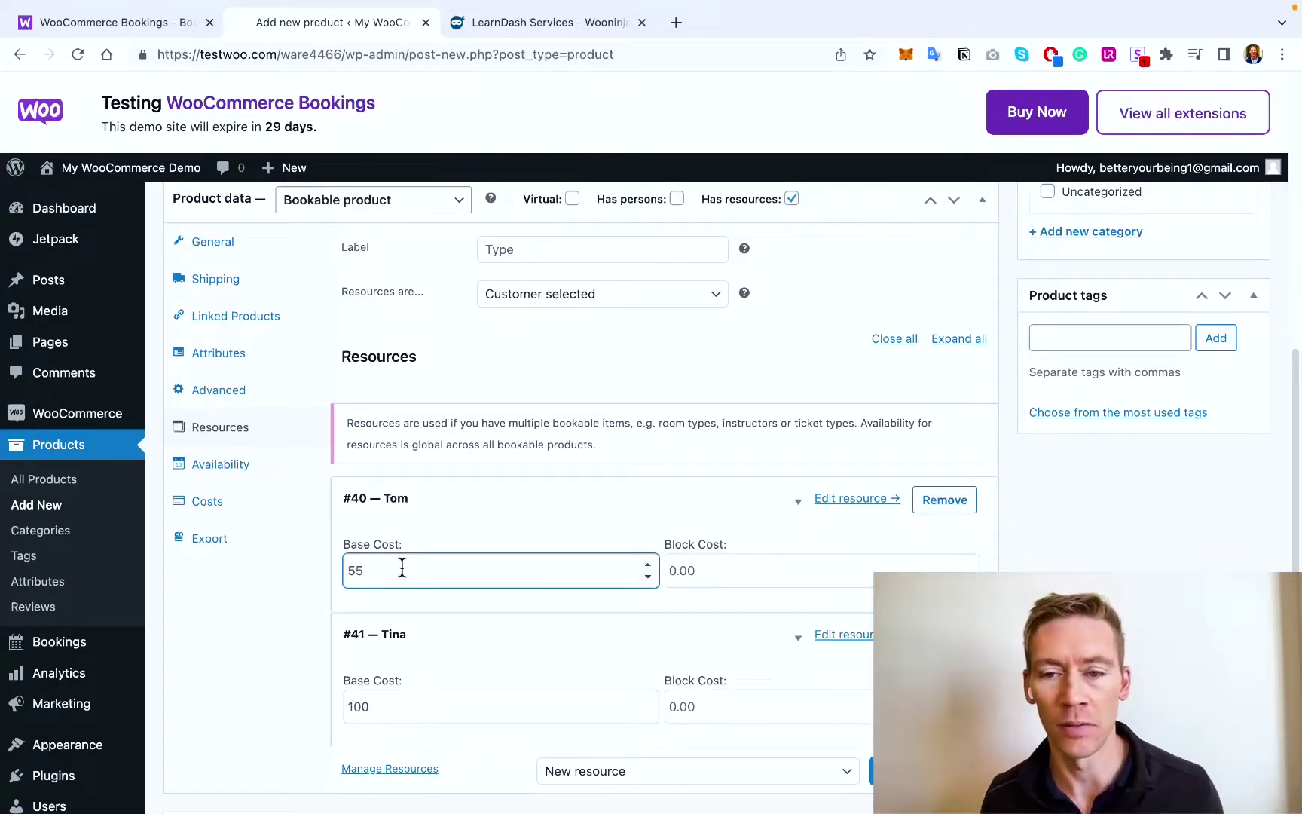
Look over the configured therapist resources and save the product as a draft
scroll(661, 631, down, 2)
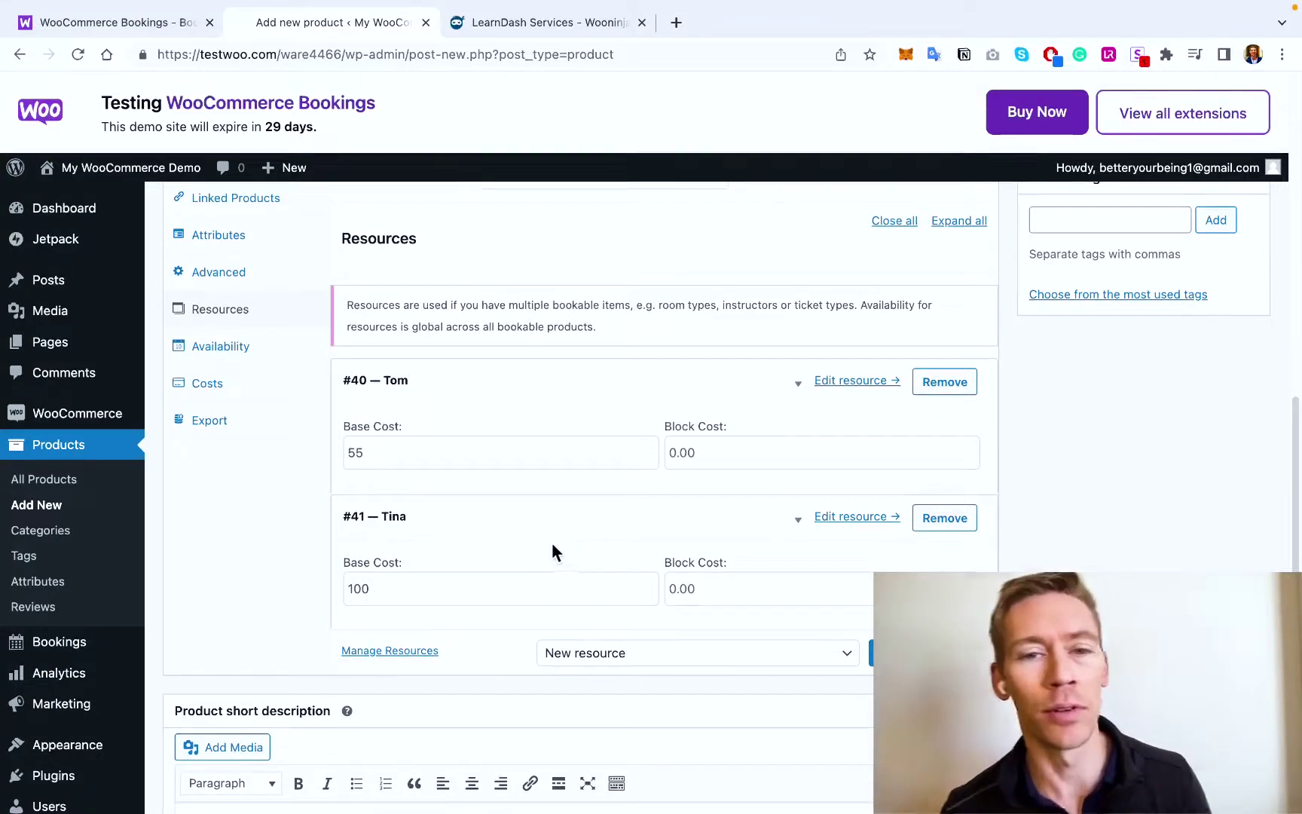
scroll(520, 539, down, 2)
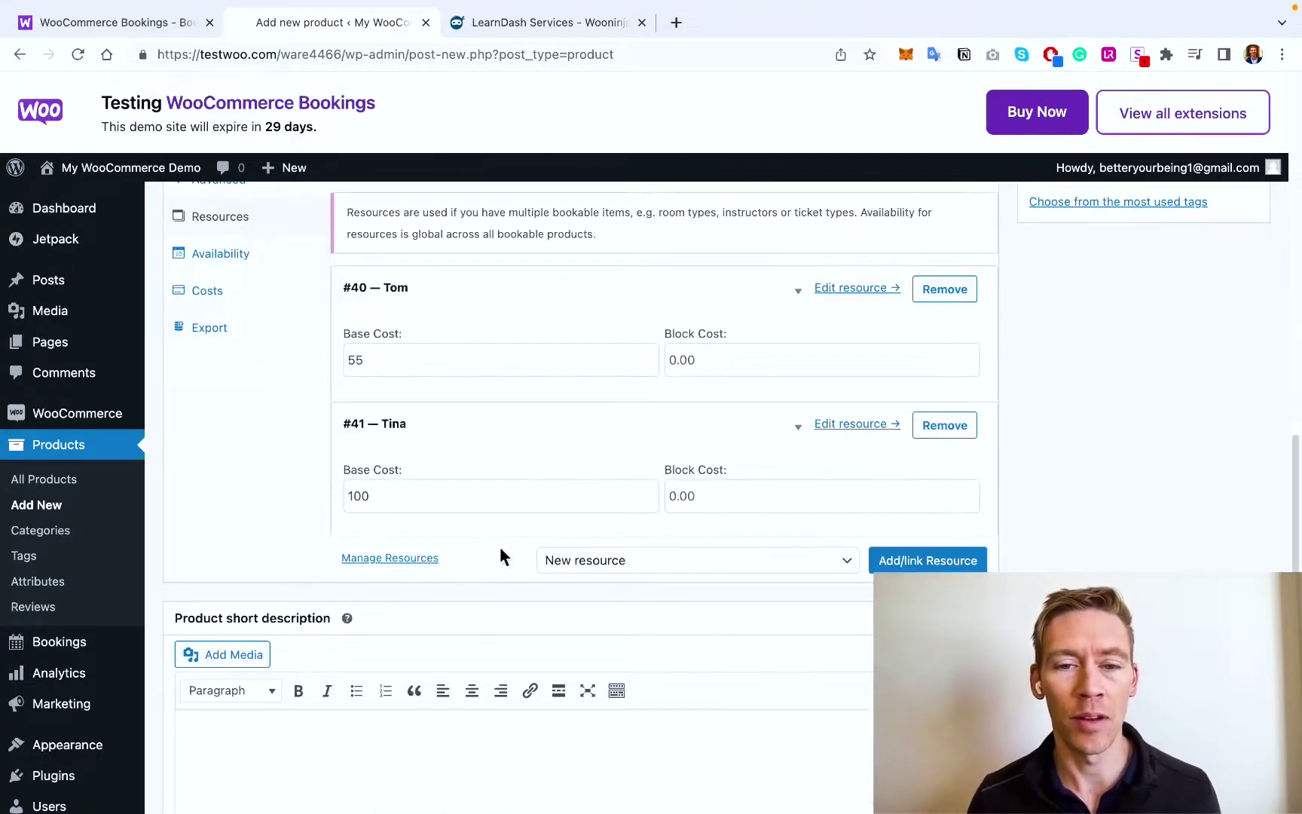
scroll(498, 554, up, 2)
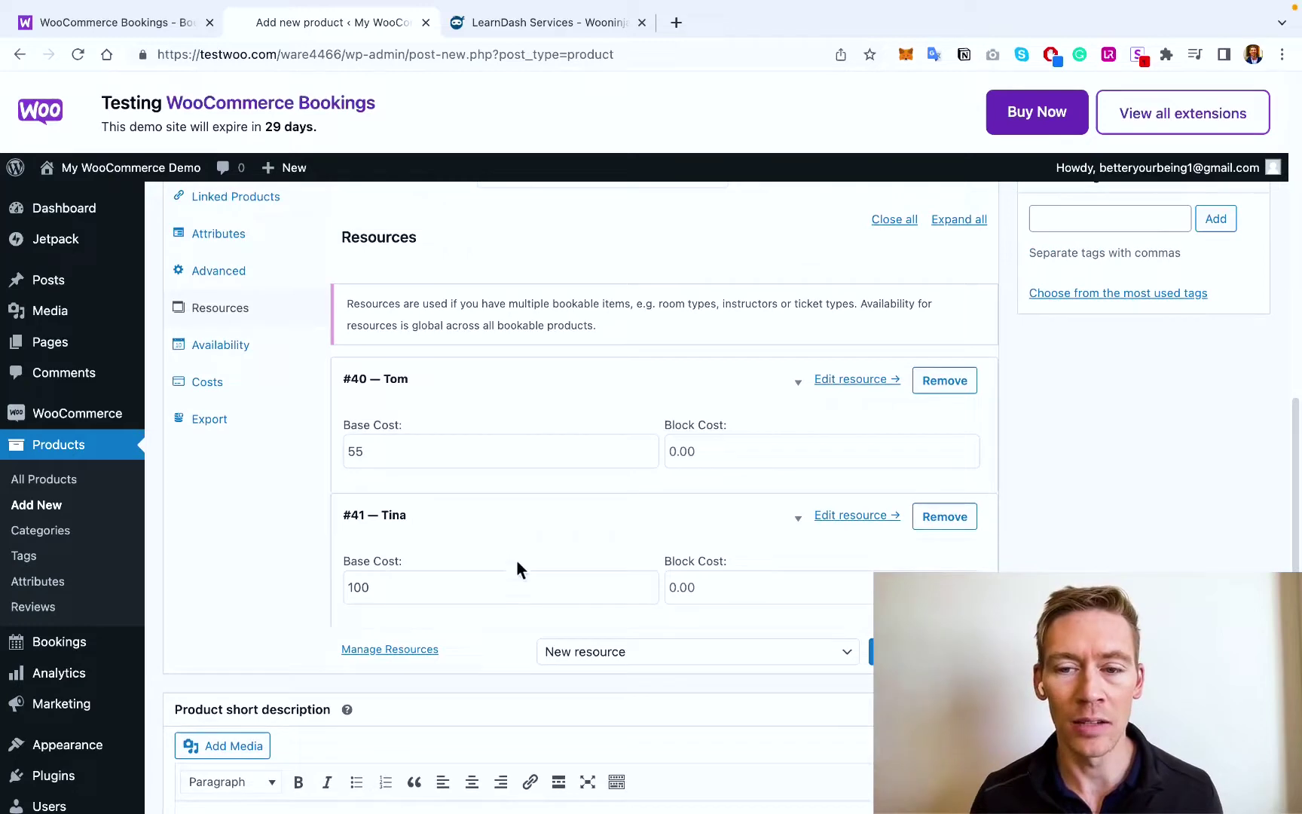
scroll(990, 400, up, 9)
scroll(936, 424, down, 6)
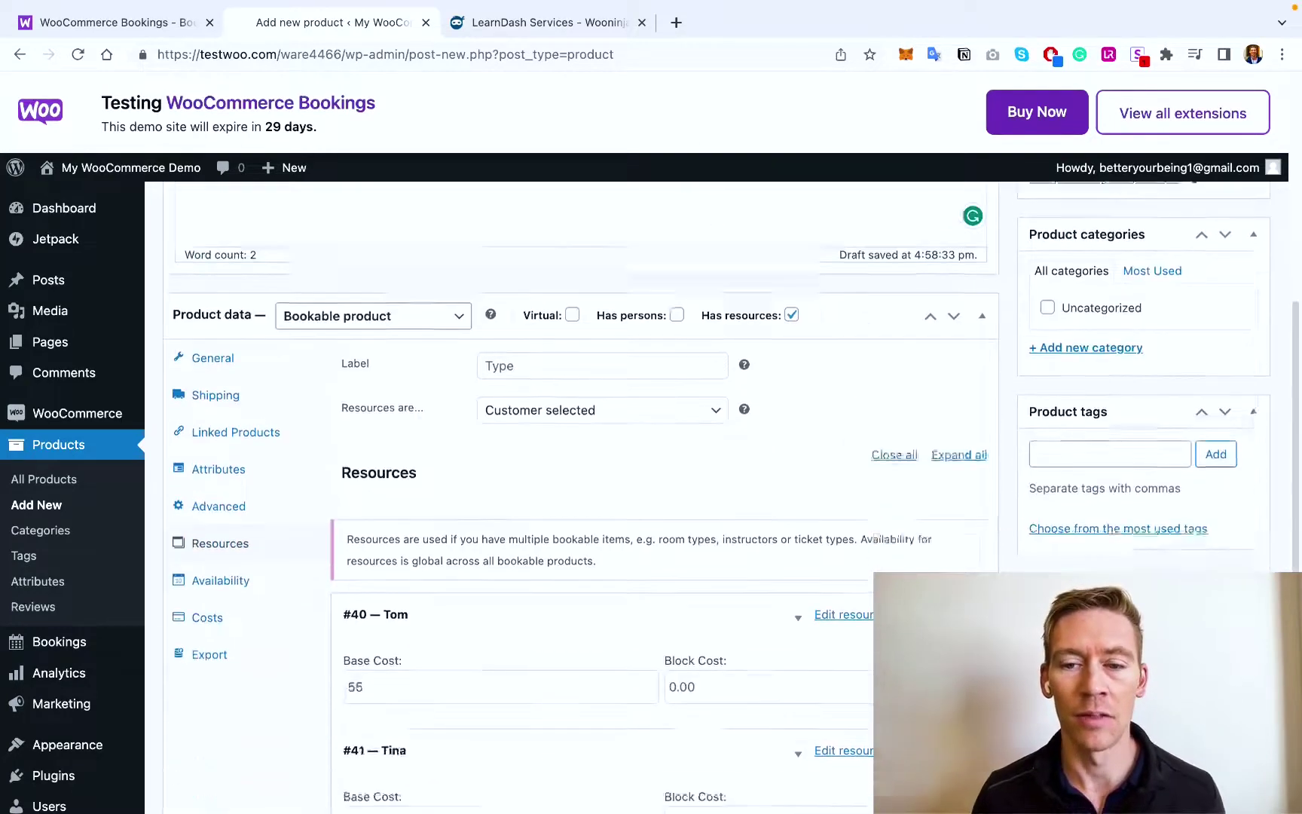
scroll(1037, 446, up, 10)
click(1037, 446)
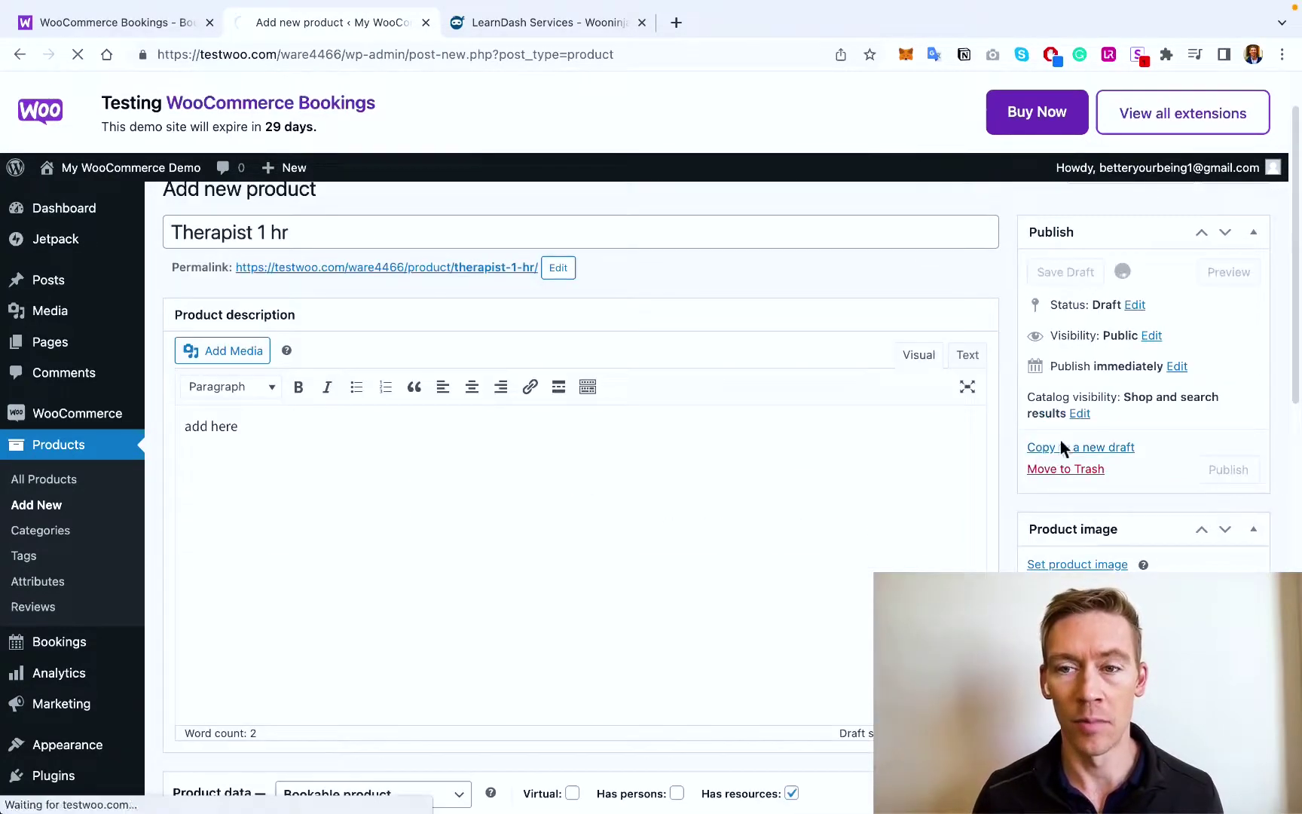
Open the first therapist's resource for editing from the saved product's resource list
scroll(825, 482, down, 8)
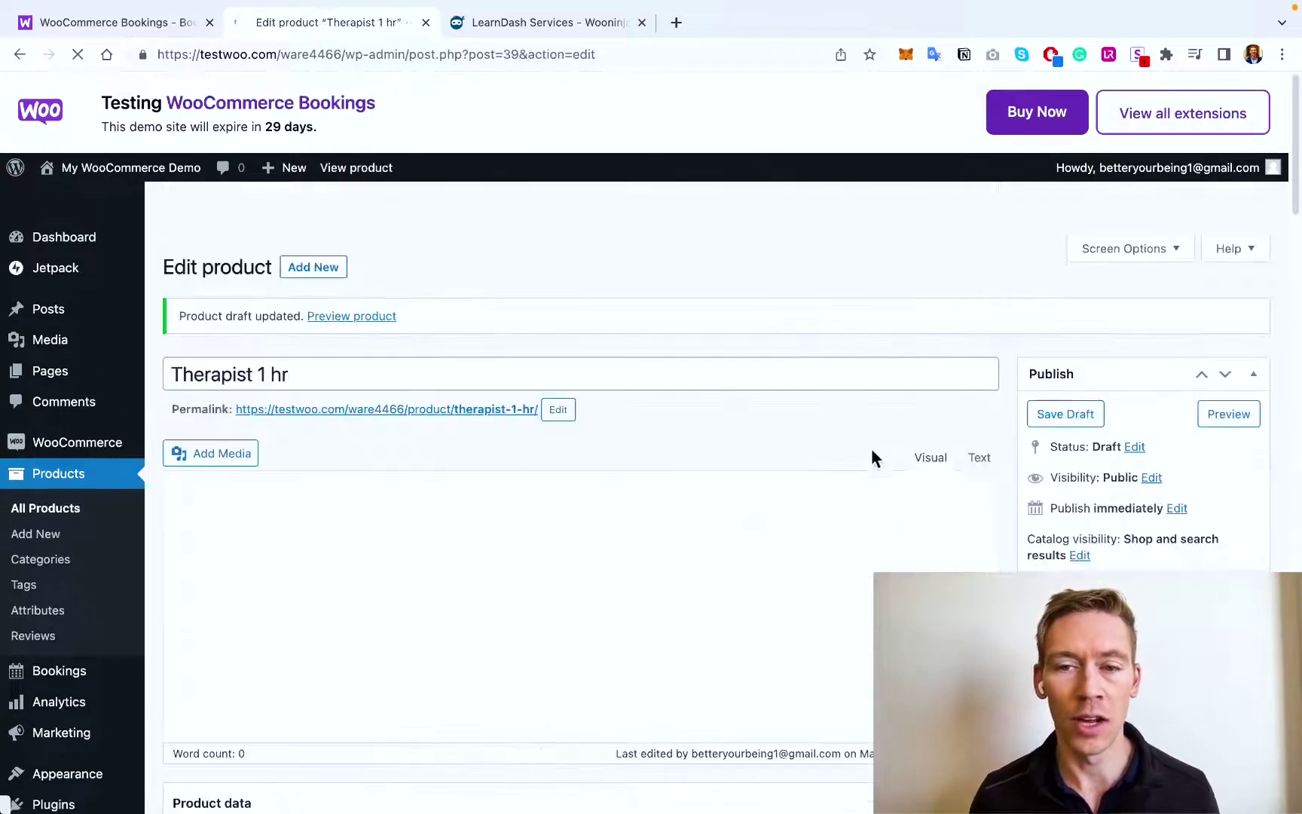
scroll(866, 467, down, 15)
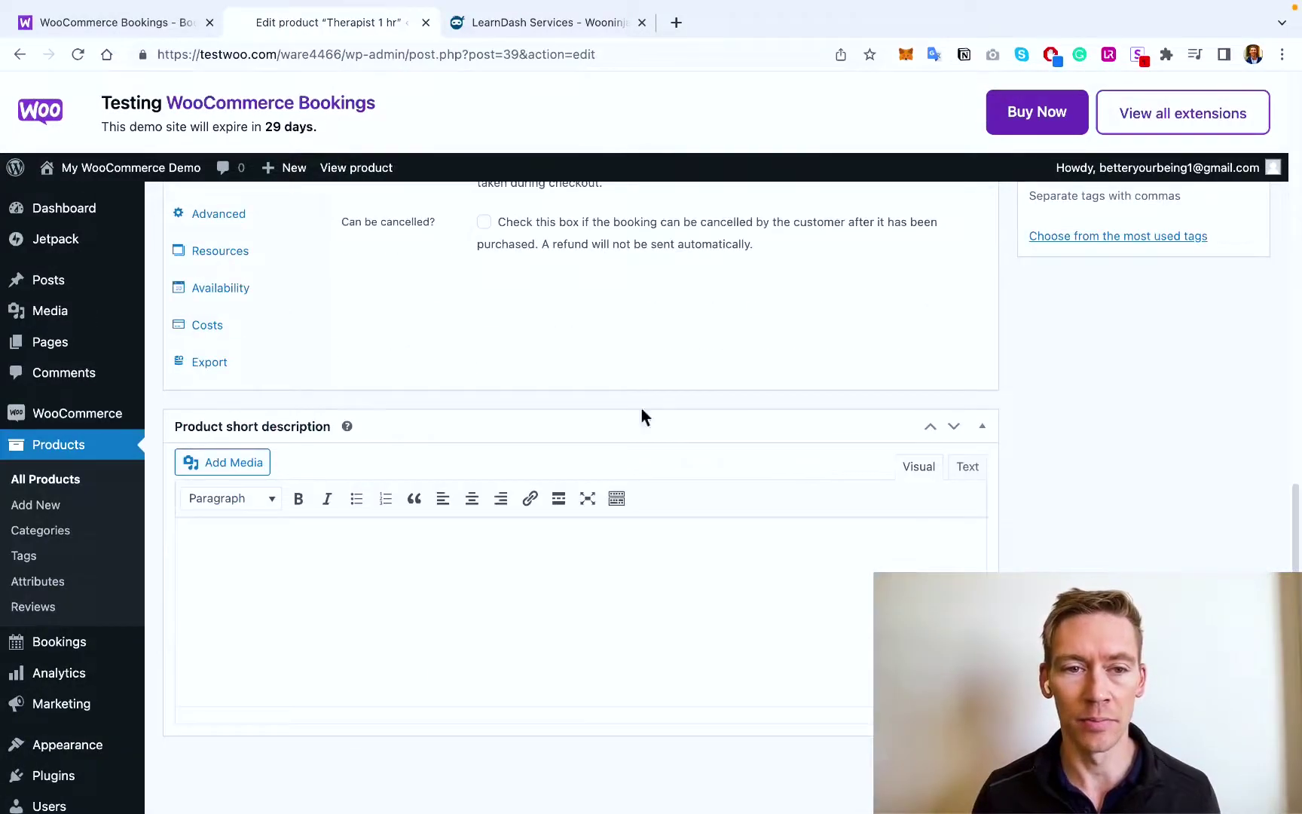
scroll(641, 407, up, 3)
click(872, 449)
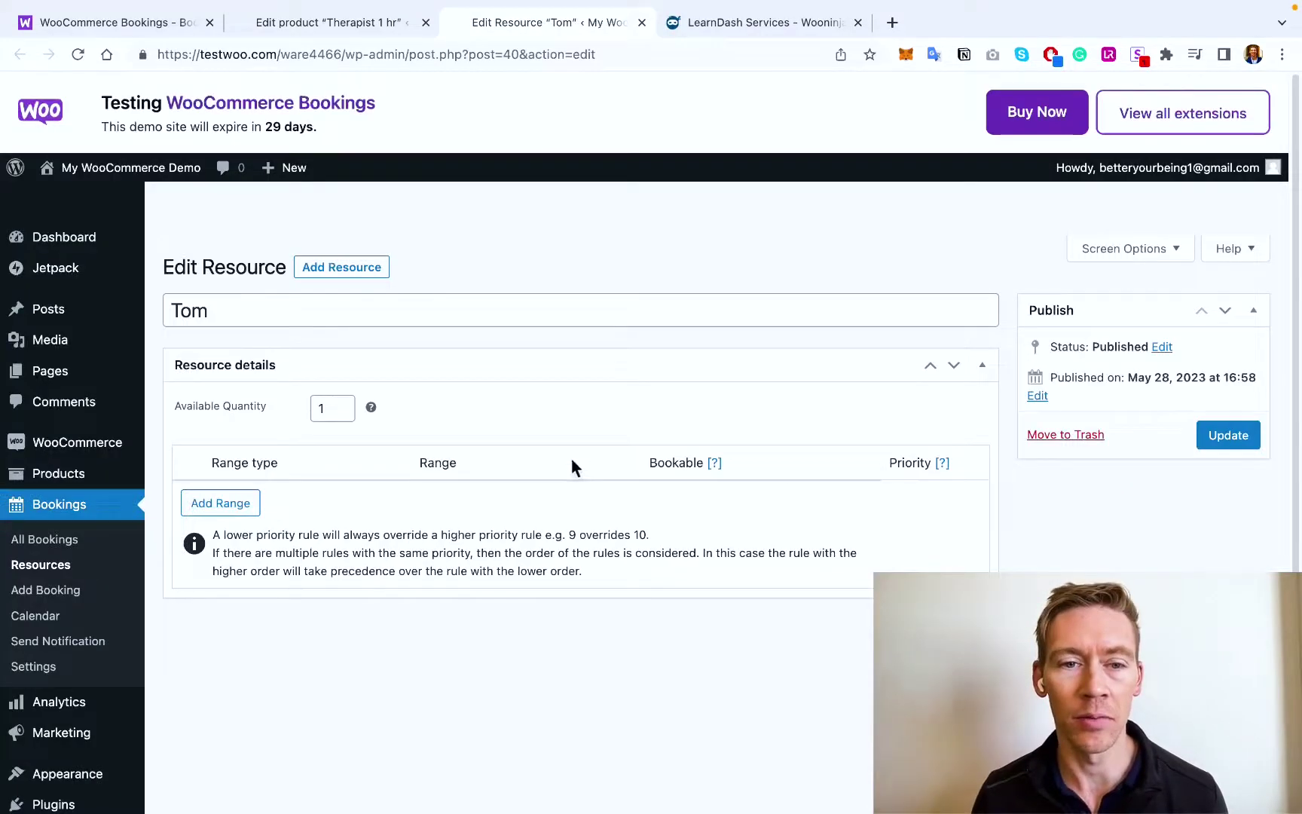
Add a Time Range (all week) rule from 09:00 AM to 05:00 PM to the resource, plus a second blank range
click(230, 503)
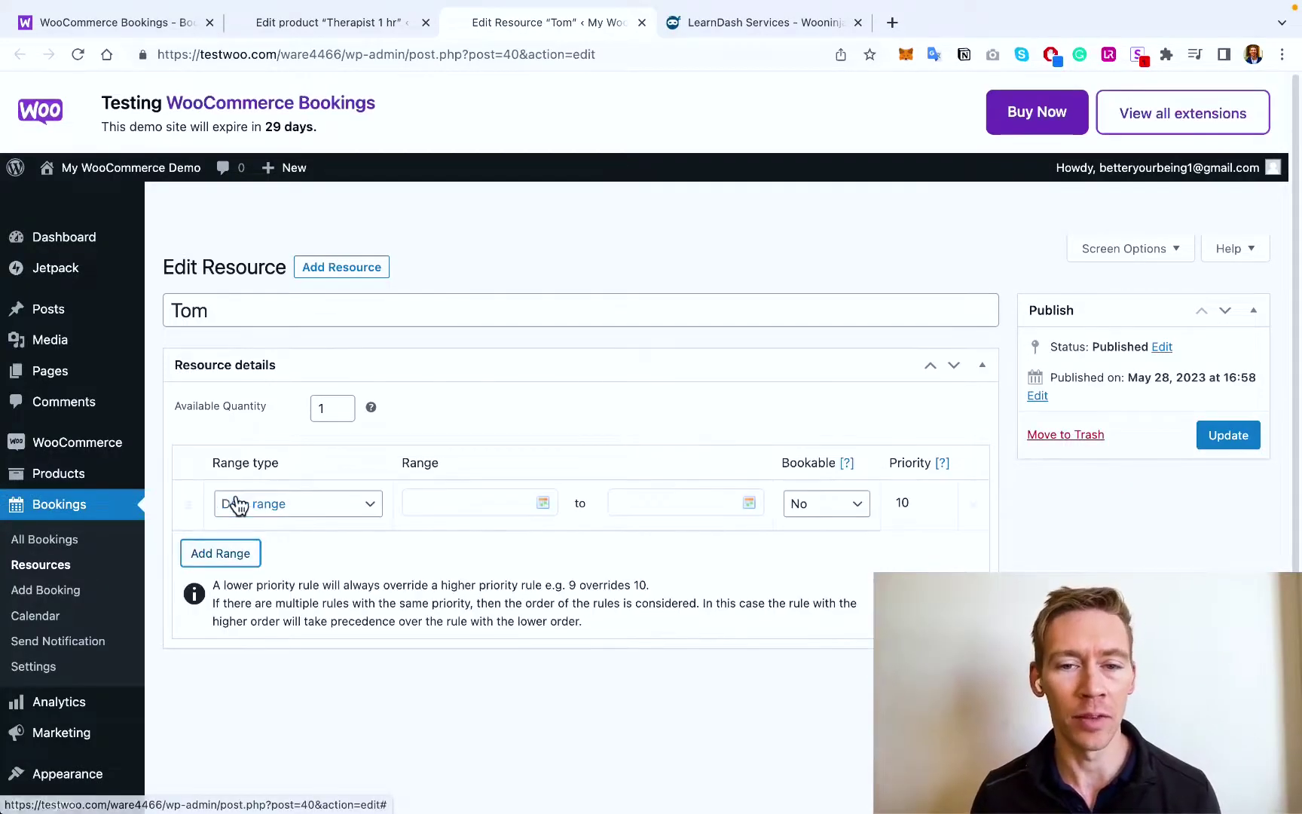
click(340, 511)
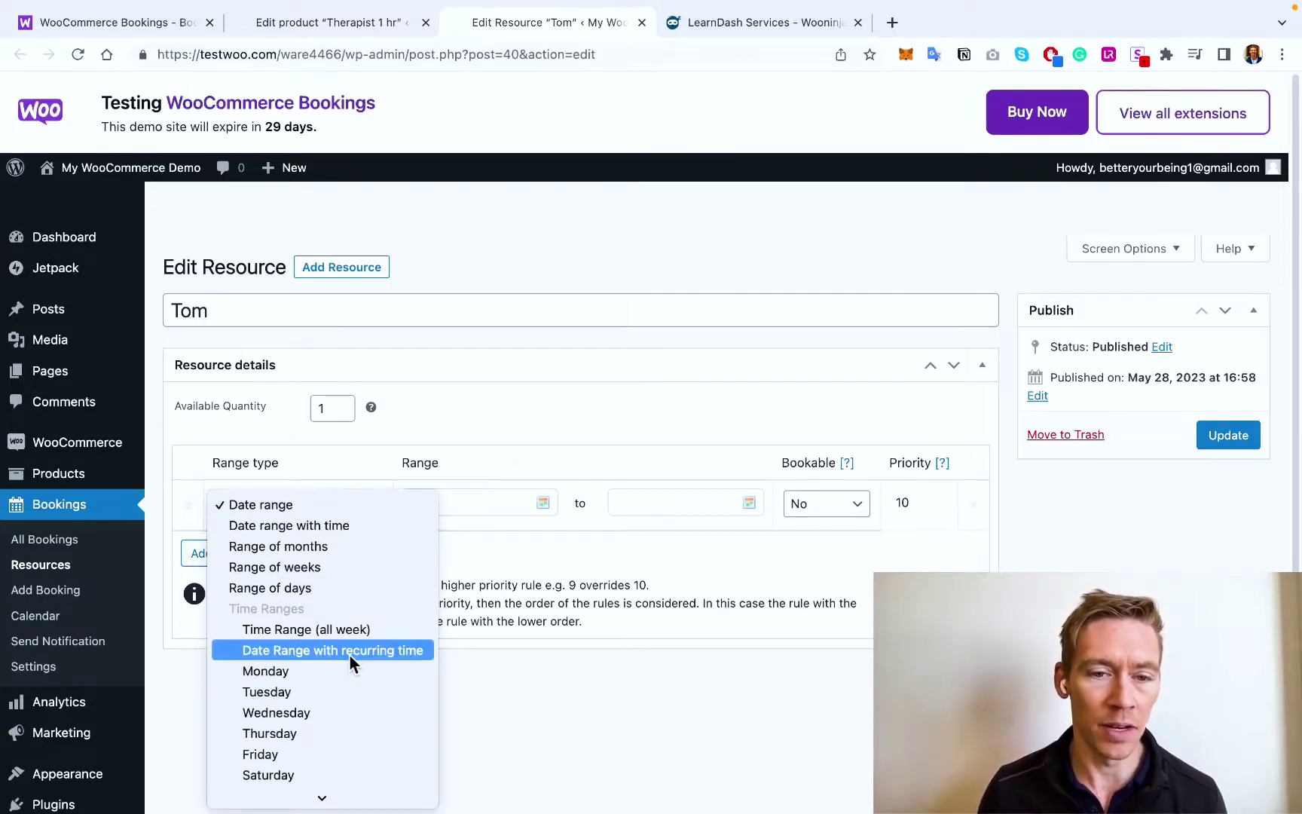
click(362, 630)
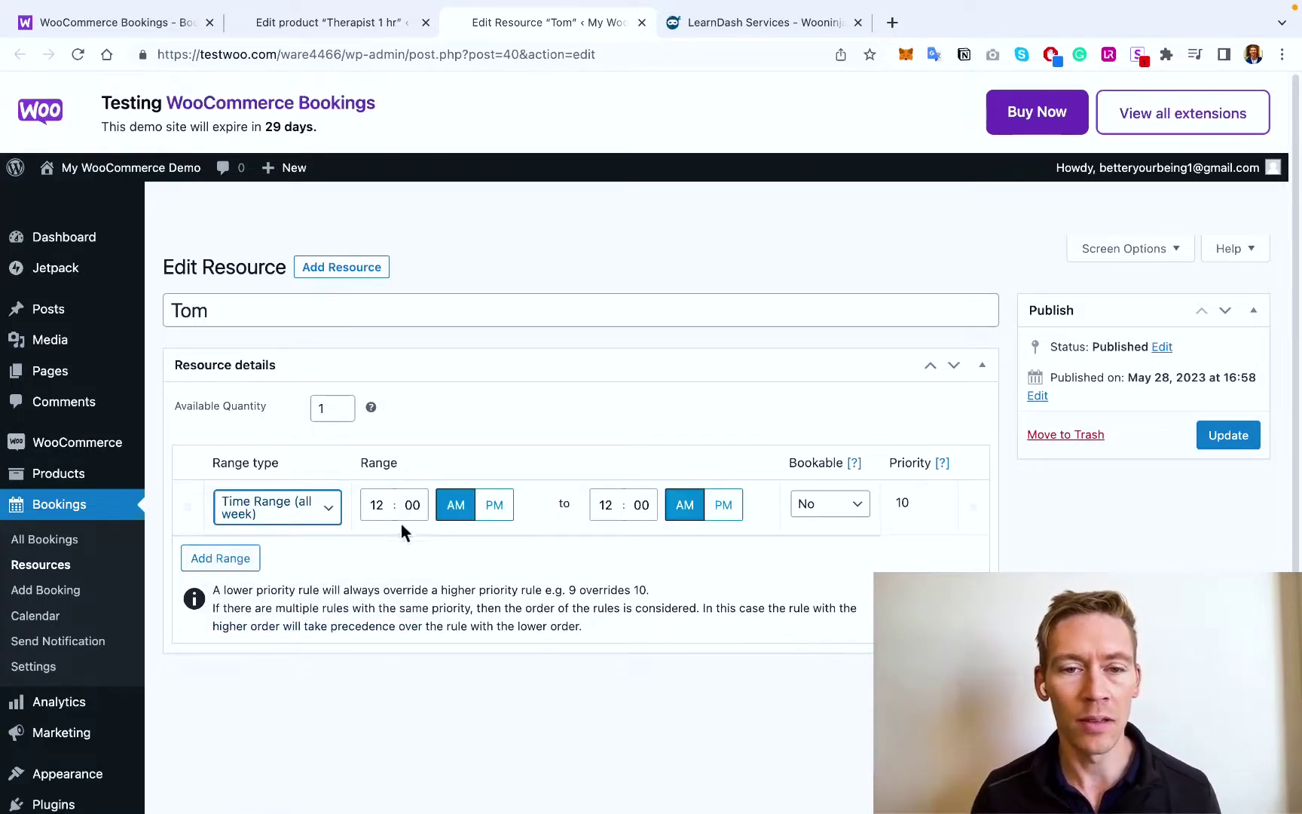
click(379, 505)
text(9)
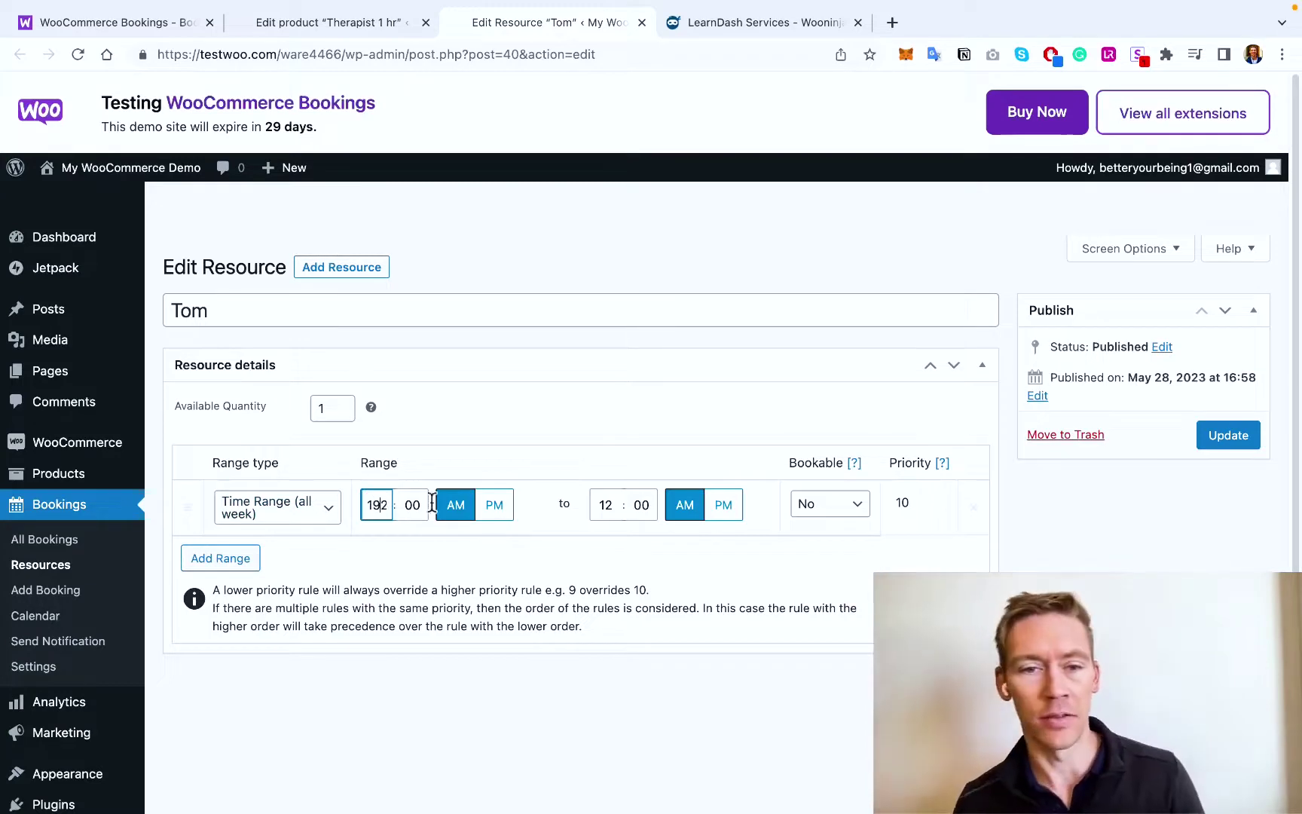
click(607, 505)
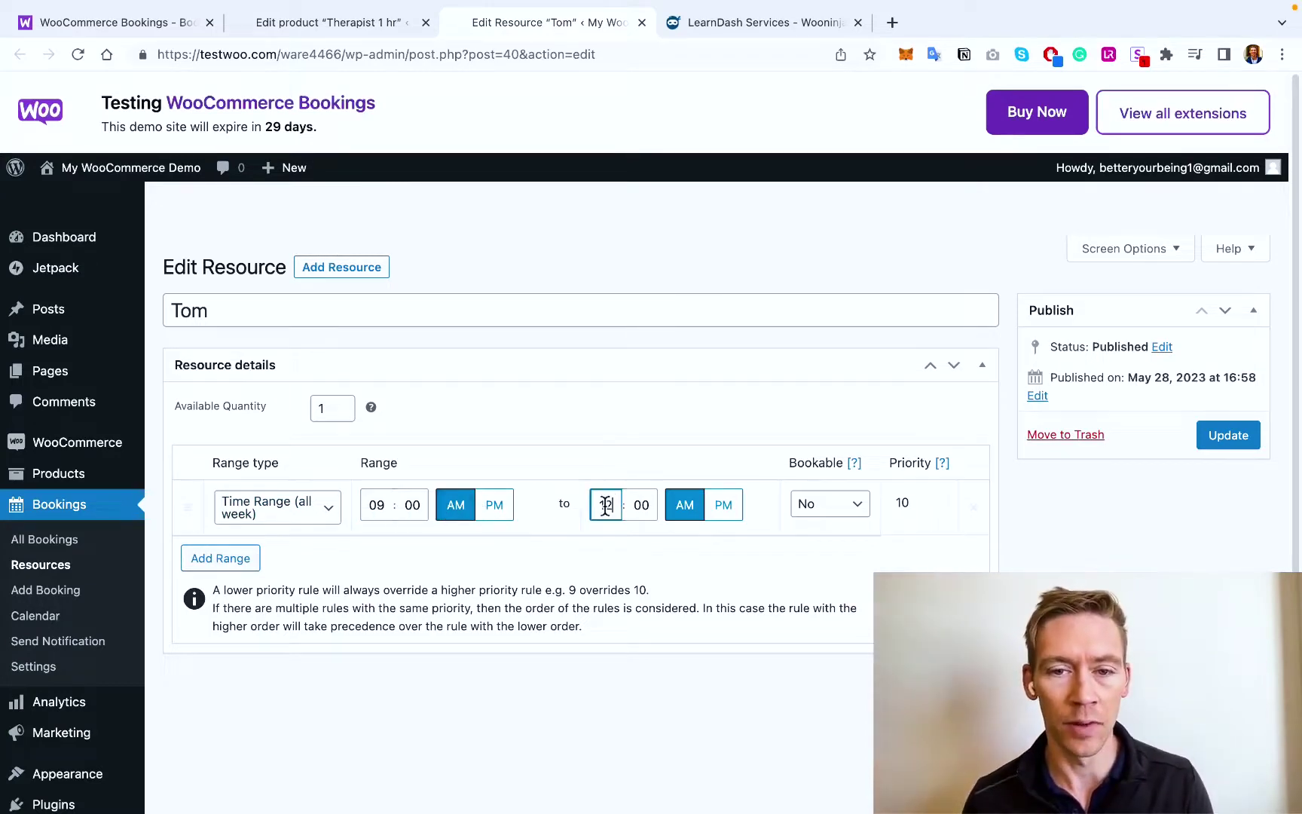
text(5)
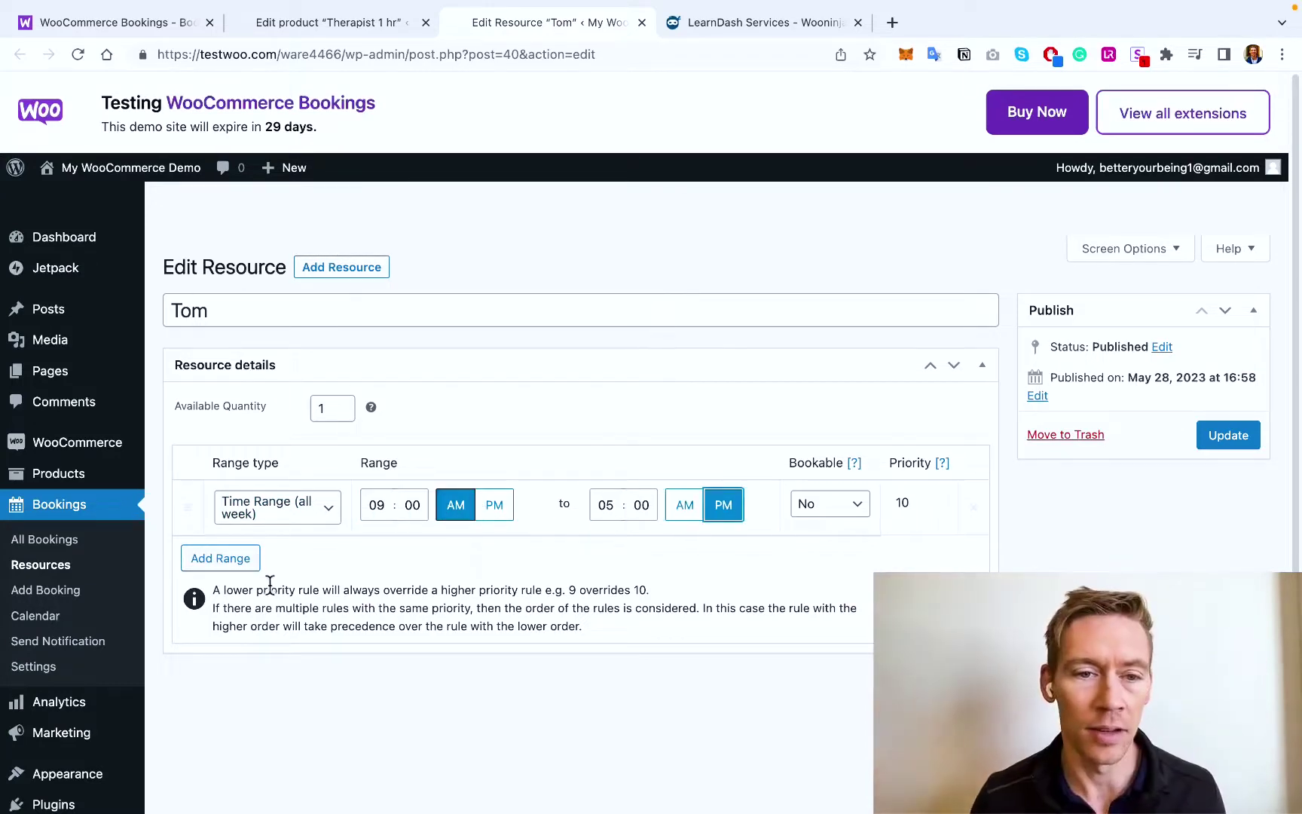
click(248, 566)
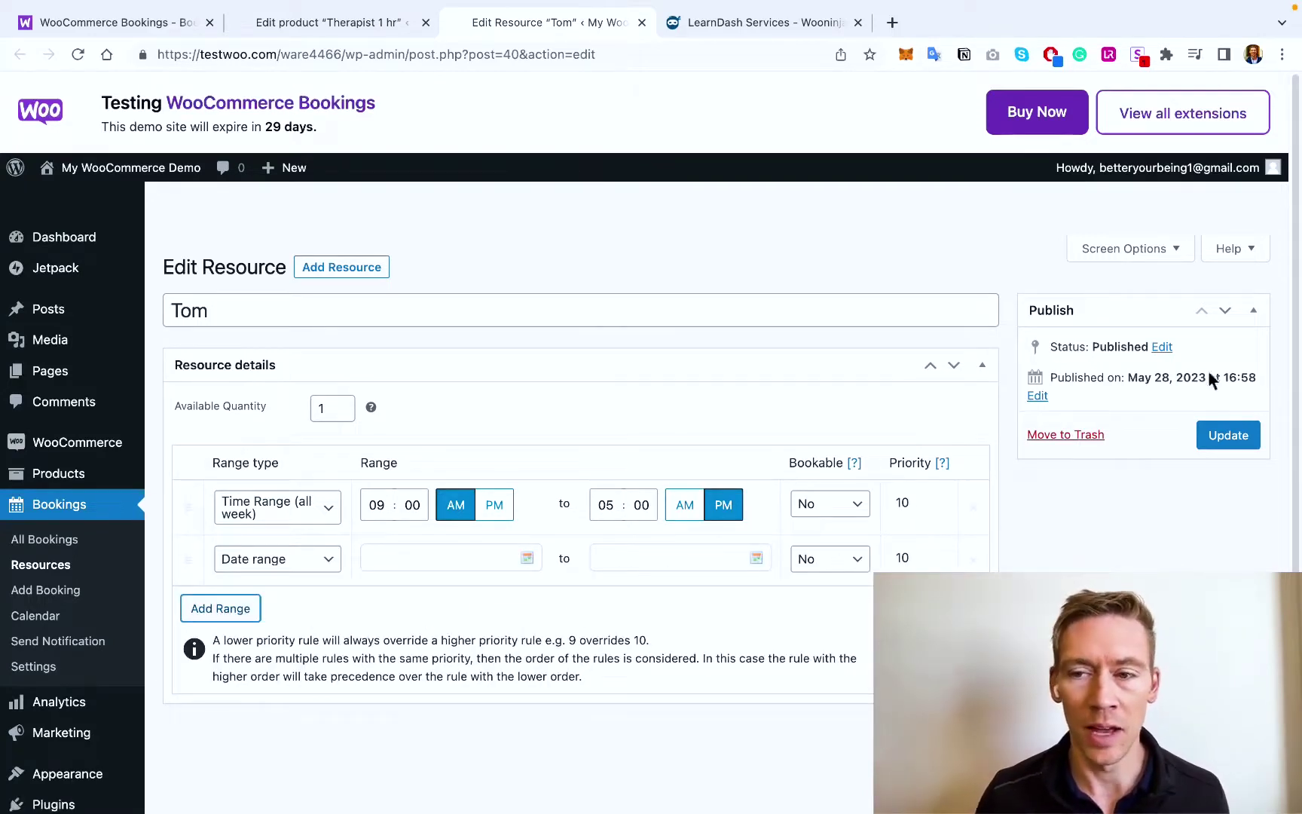
Update the first therapist's resource to save its availability ranges
click(1228, 435)
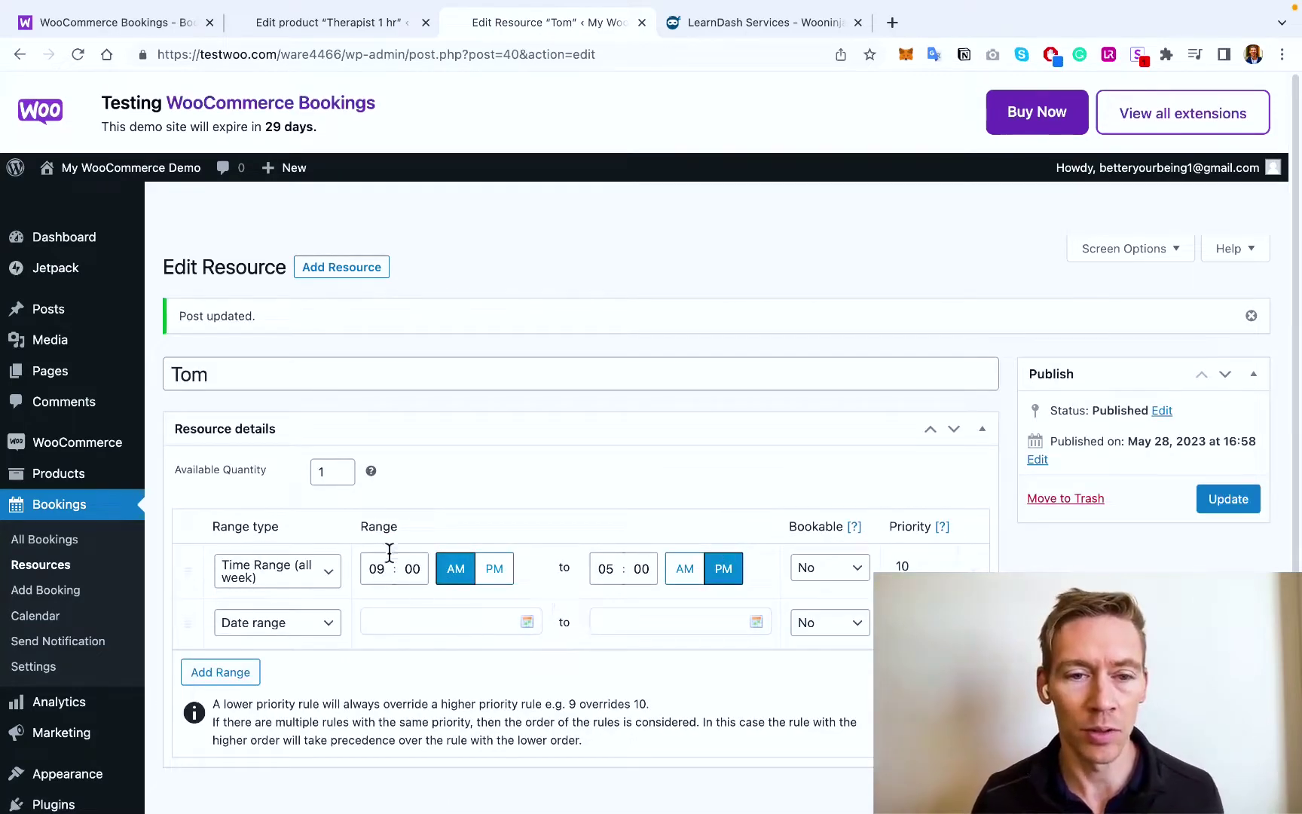
click(1216, 503)
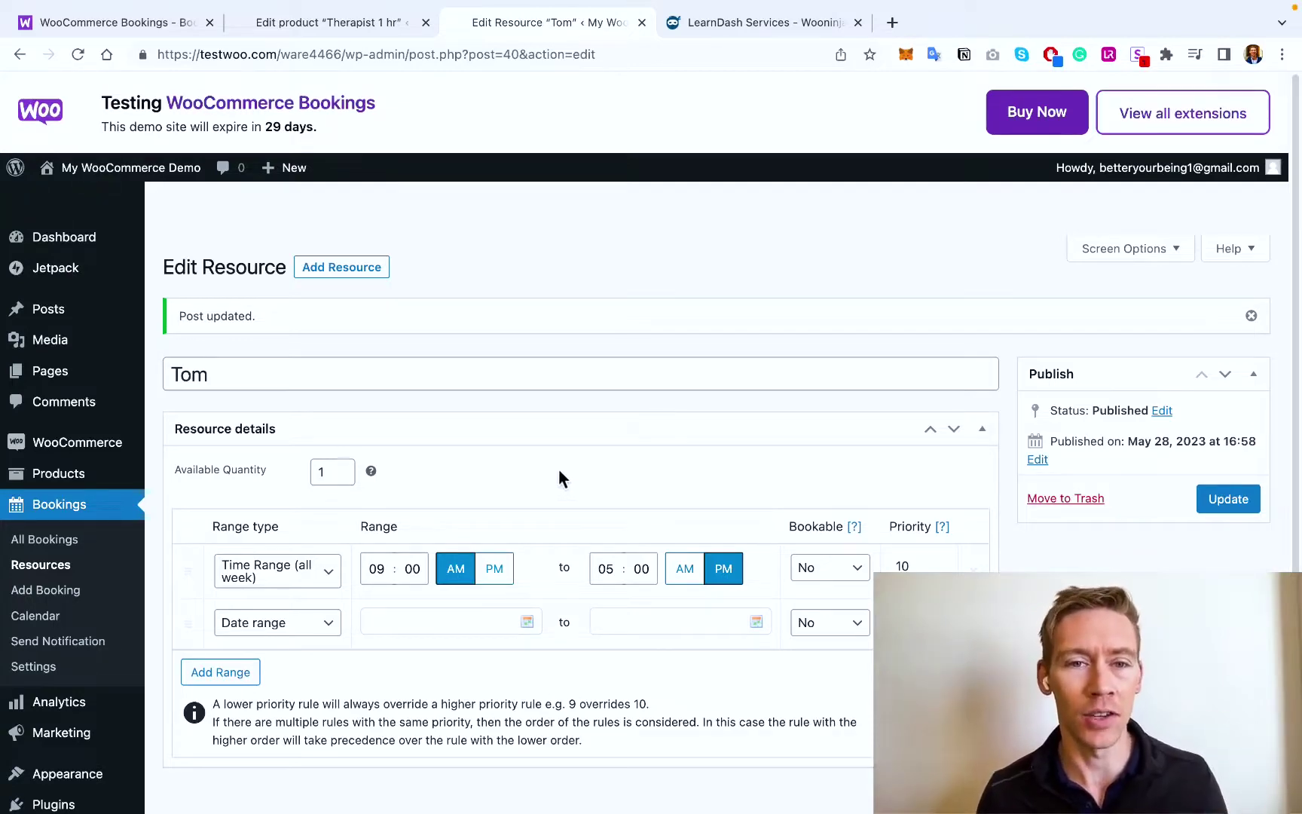
Switch to the WooNinjas LearnDash Services page and look through its service descriptions down to the project inquiry form
click(703, 18)
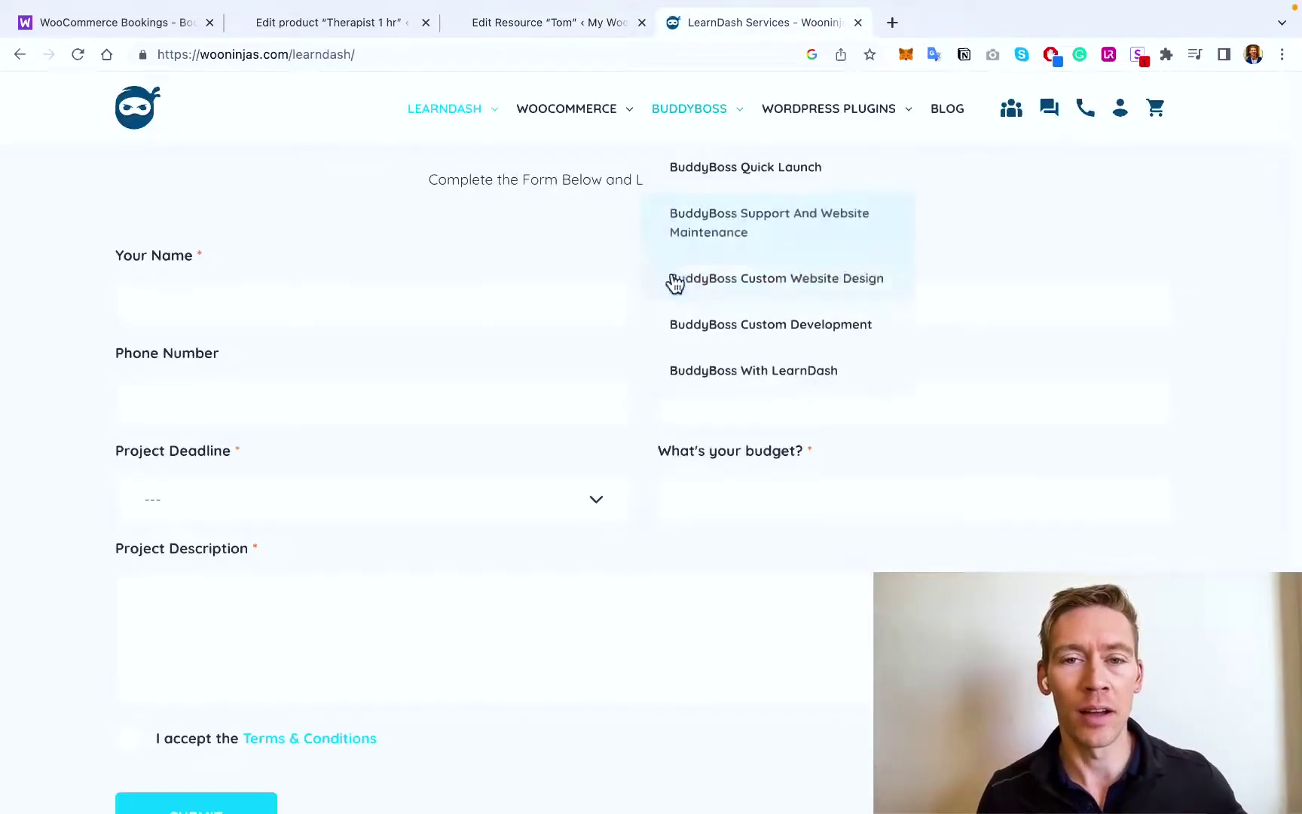
scroll(673, 256, up, 10)
scroll(586, 255, up, 5)
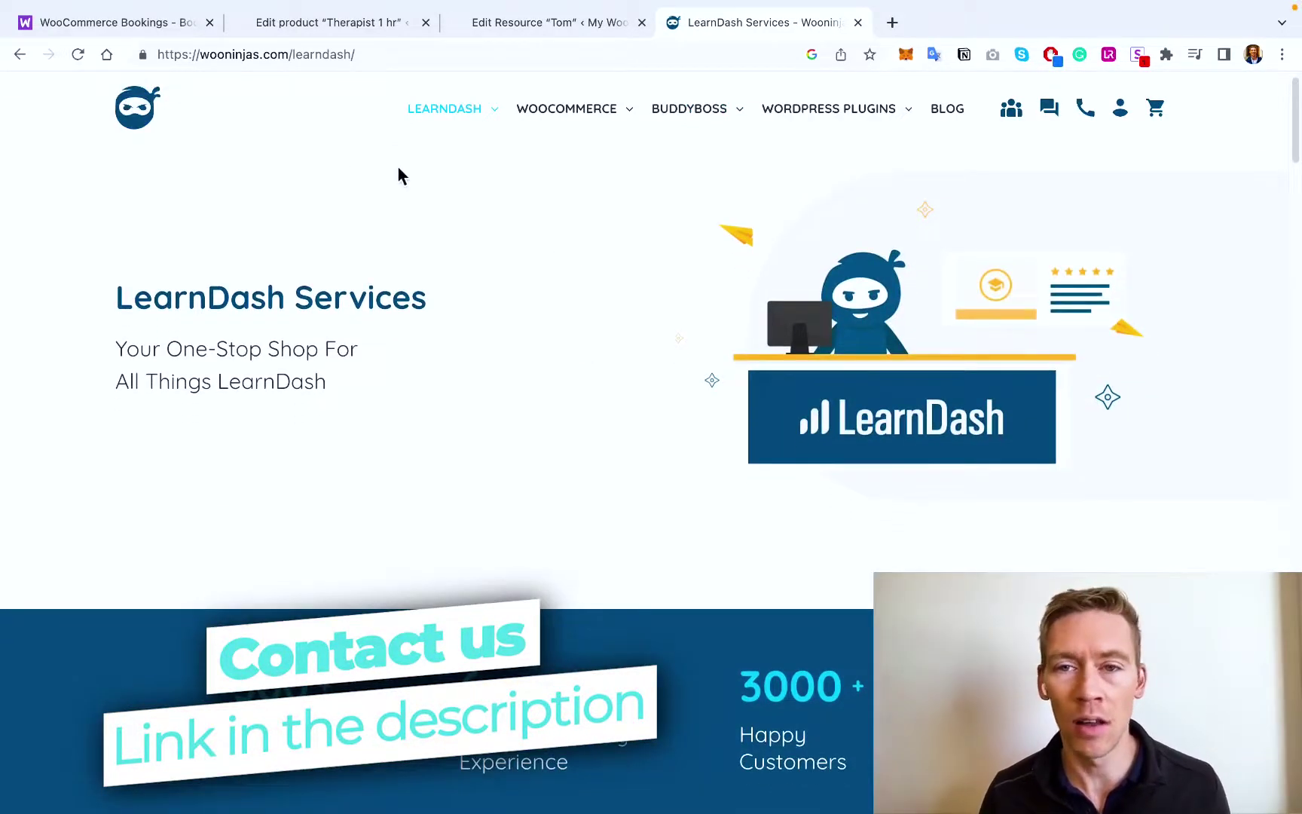
scroll(398, 174, down, 2)
scroll(401, 176, down, 3)
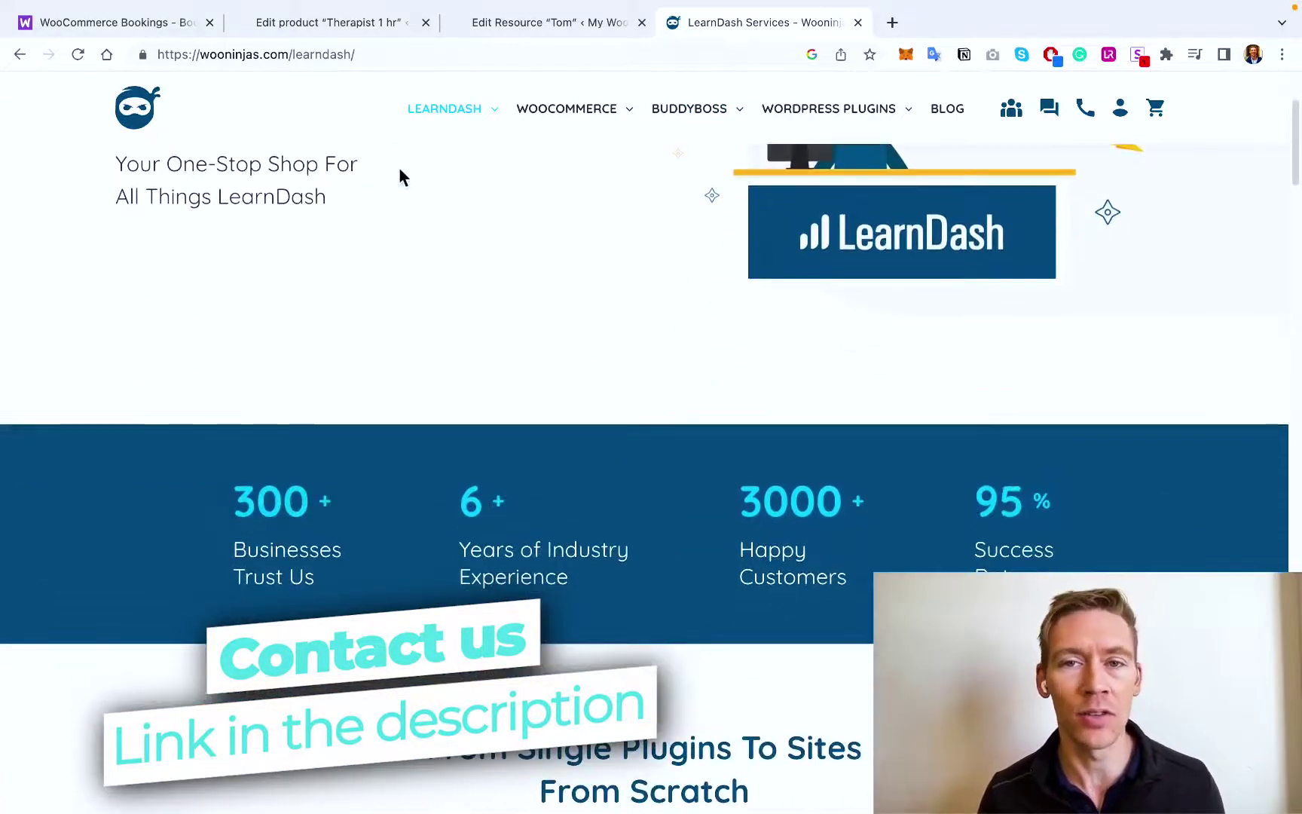
scroll(399, 170, down, 5)
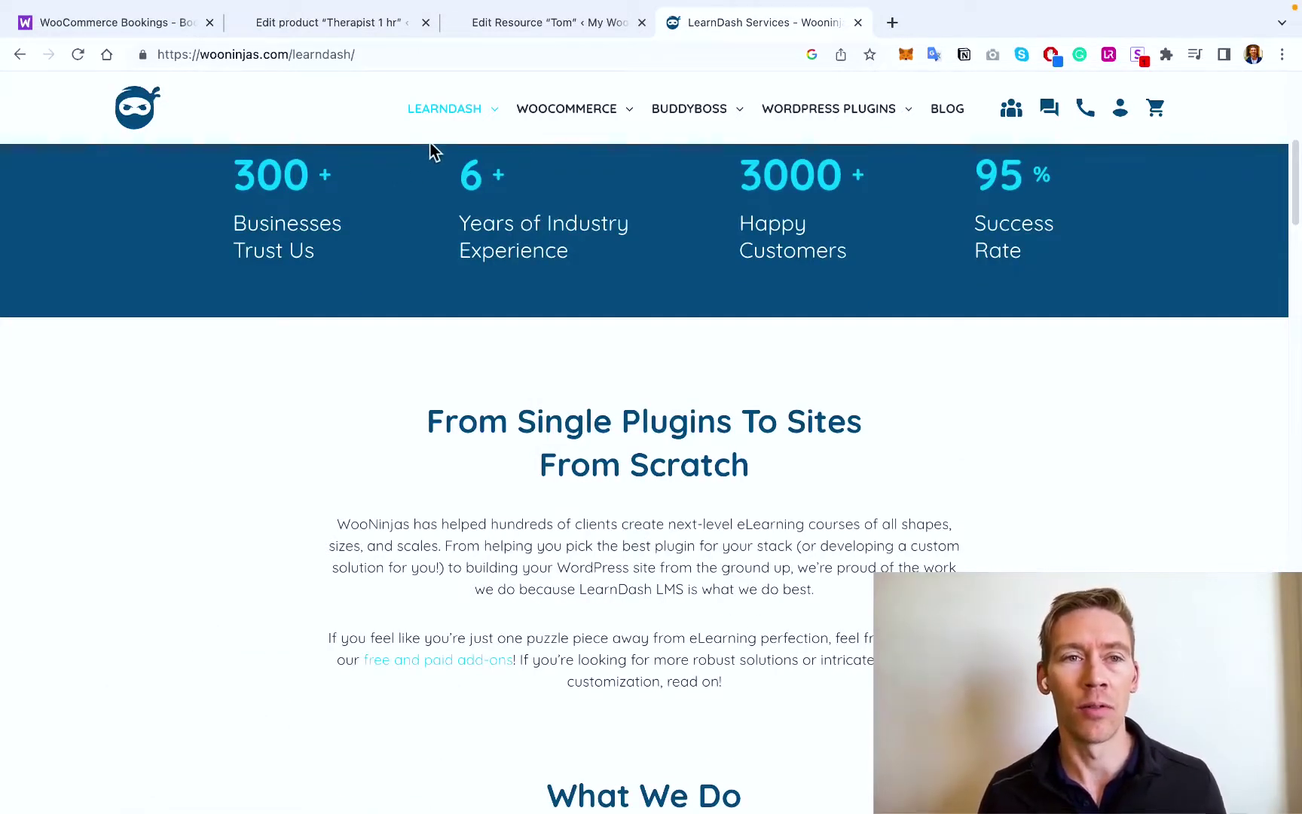
scroll(433, 150, down, 8)
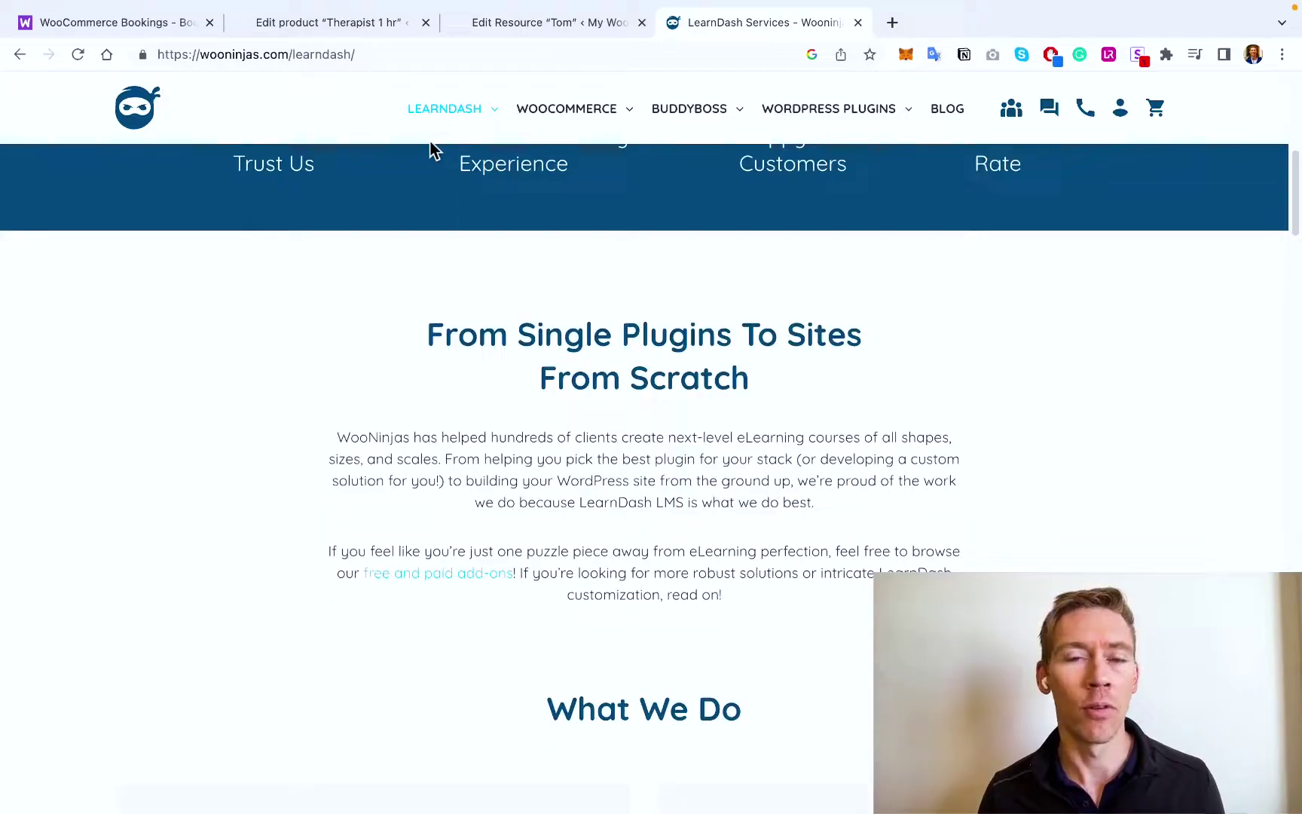
scroll(431, 148, down, 12)
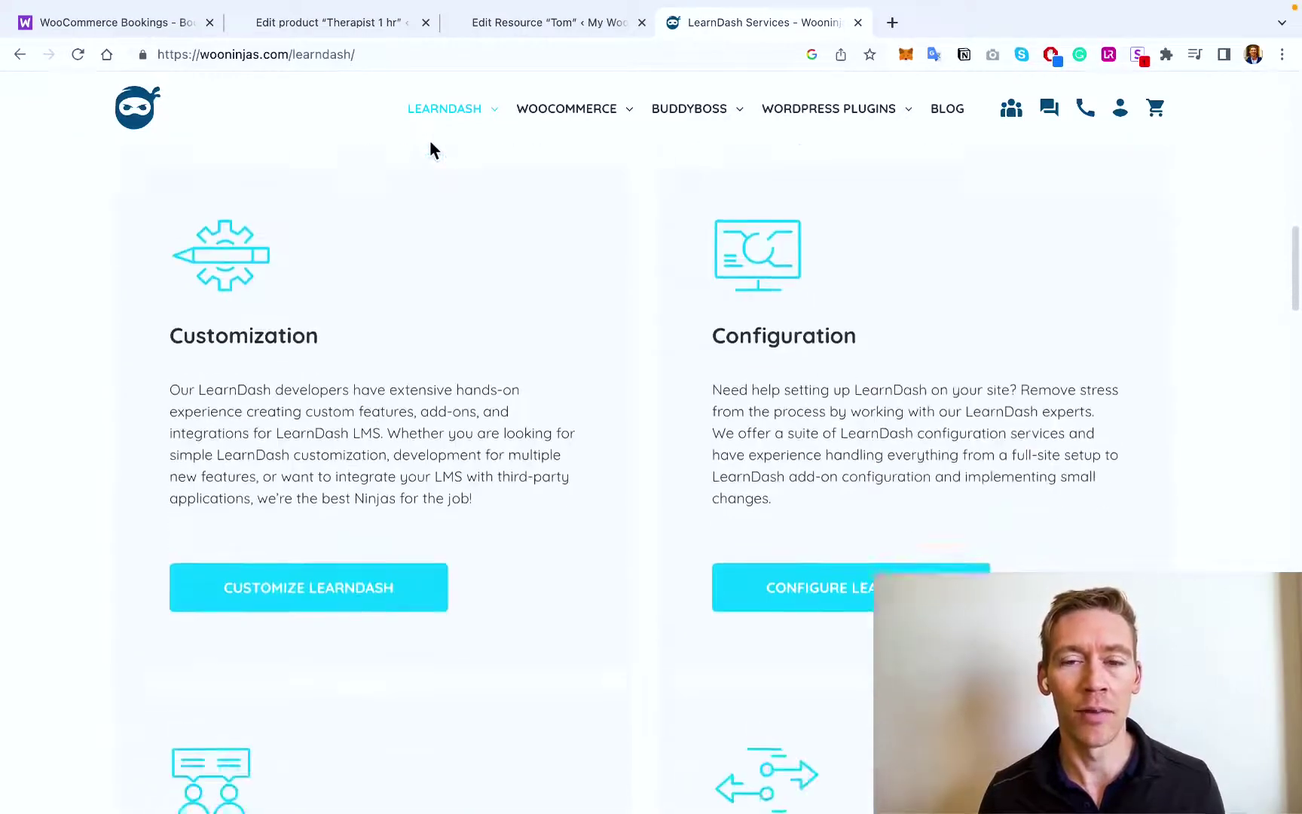
scroll(430, 143, down, 15)
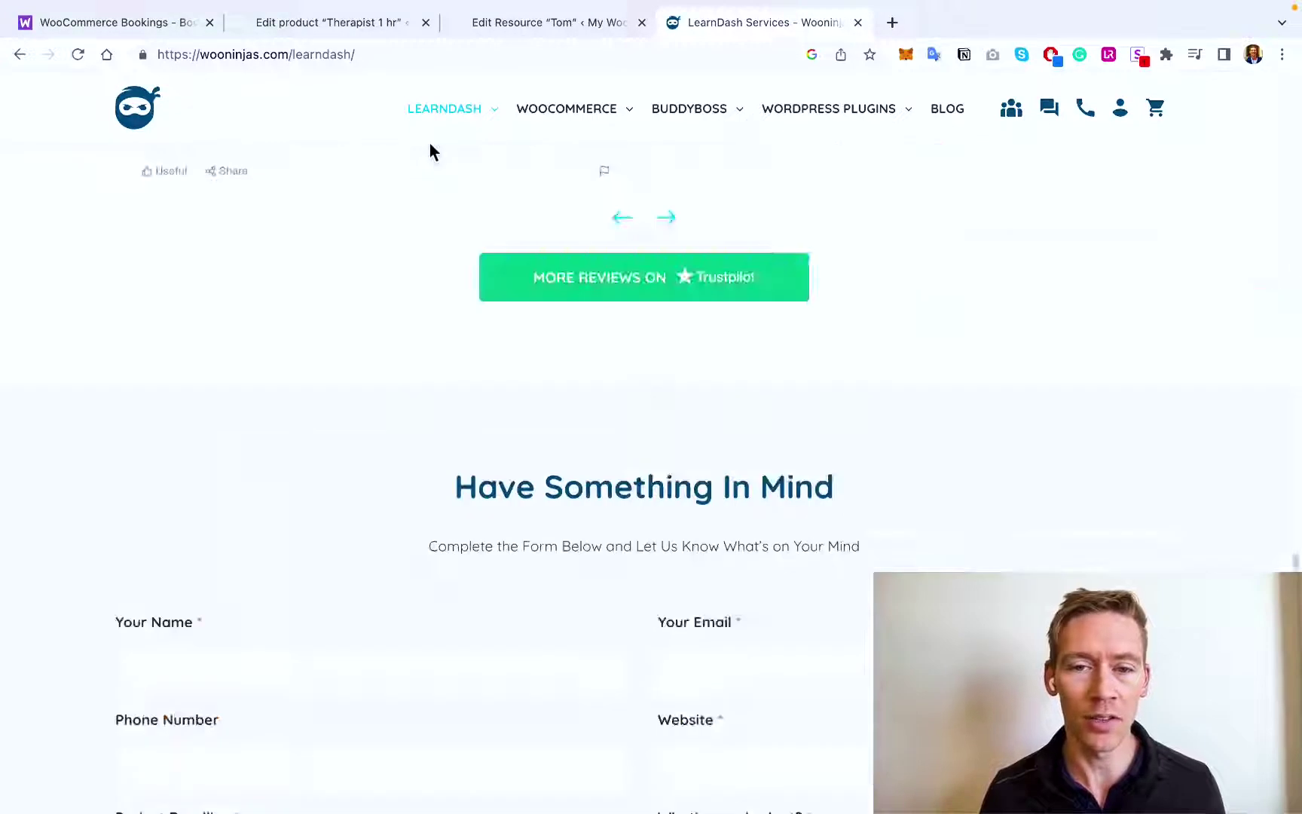